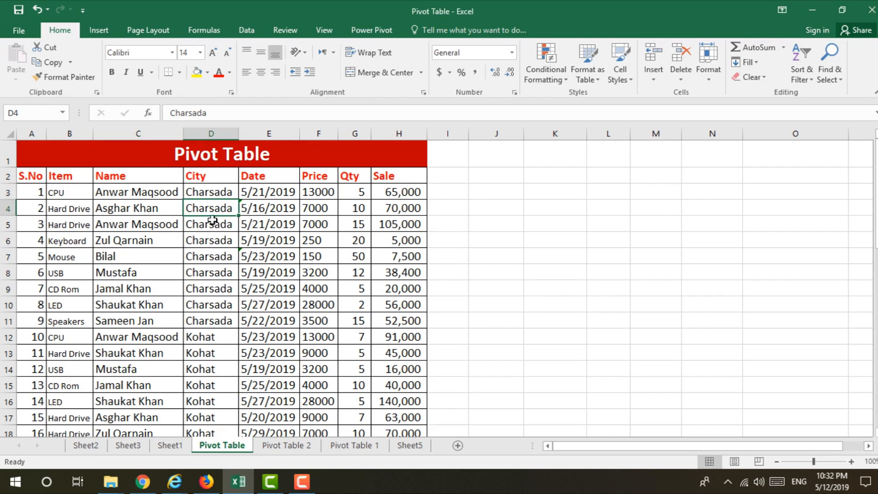
- Create a PivotTable from the sales data range A2:H46, placing it on the existing worksheet at cell J3
{"action": "left_click", "coordinate": [161, 208]}
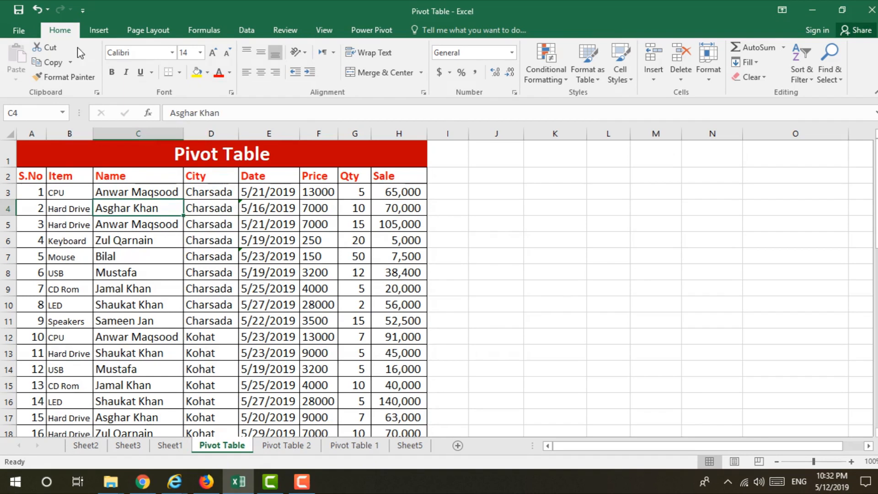
{"action": "left_click", "coordinate": [99, 29]}
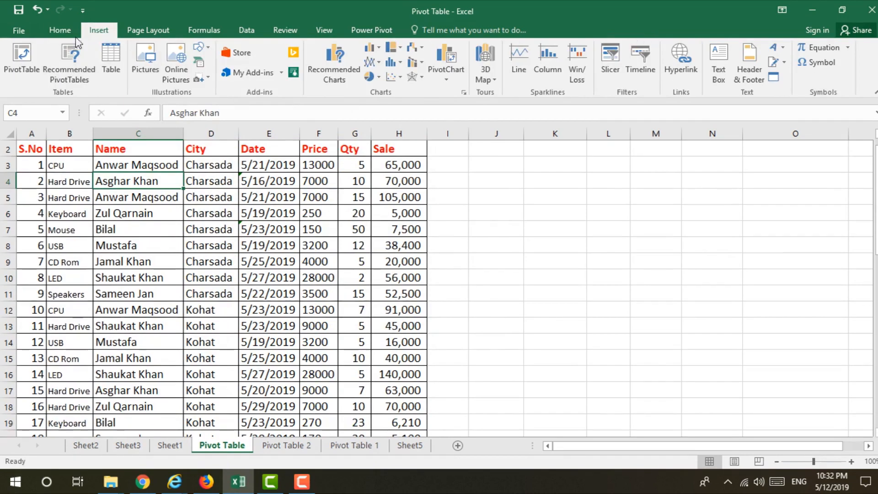
{"action": "left_click", "coordinate": [22, 57]}
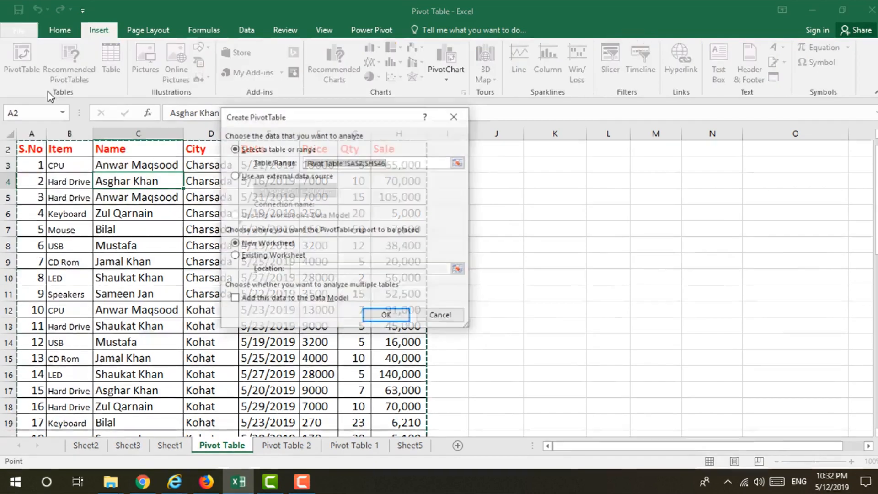
{"action": "left_click_drag", "start_coordinate": [318, 121], "coordinate": [499, 111]}
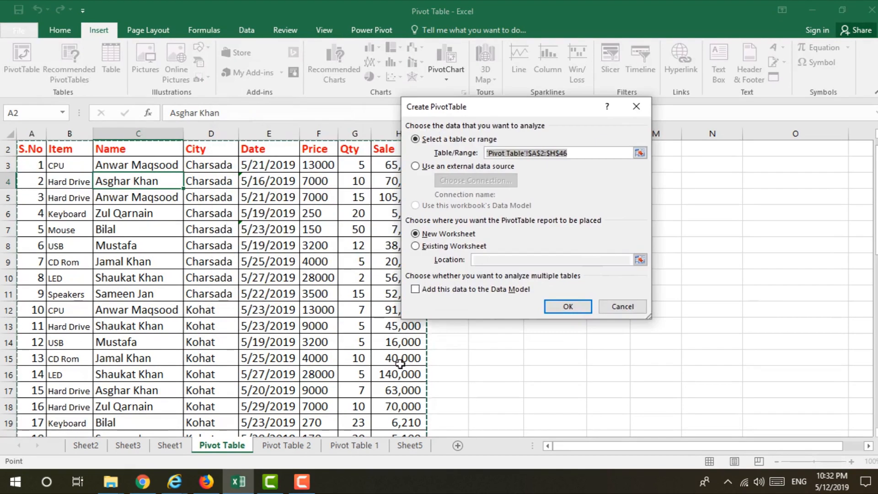
{"action": "left_click", "coordinate": [455, 121]}
{"action": "left_click_drag", "start_coordinate": [504, 109], "coordinate": [208, 105]}
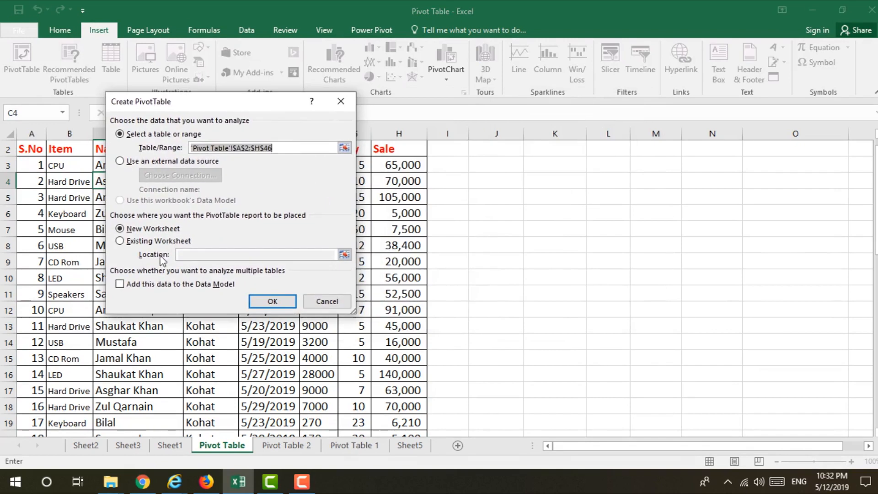
{"action": "left_click", "coordinate": [157, 241]}
{"action": "left_click", "coordinate": [193, 257]}
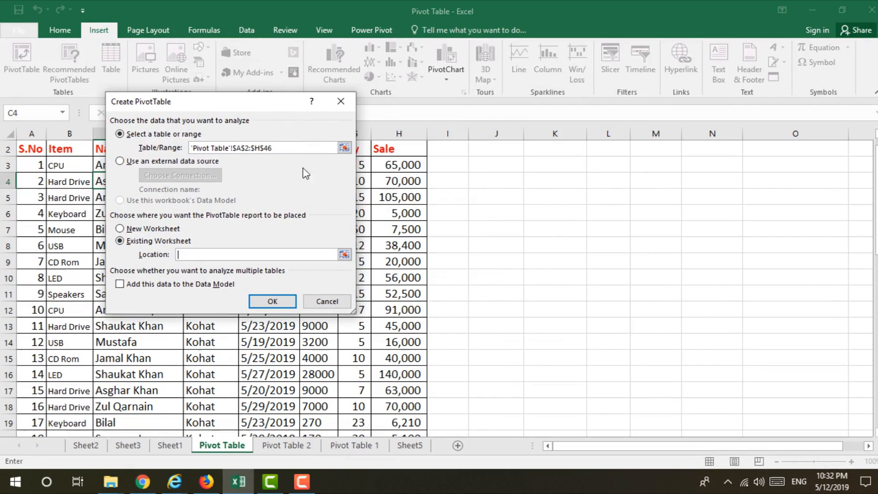
{"action": "left_click", "coordinate": [492, 167]}
{"action": "left_click", "coordinate": [289, 301]}
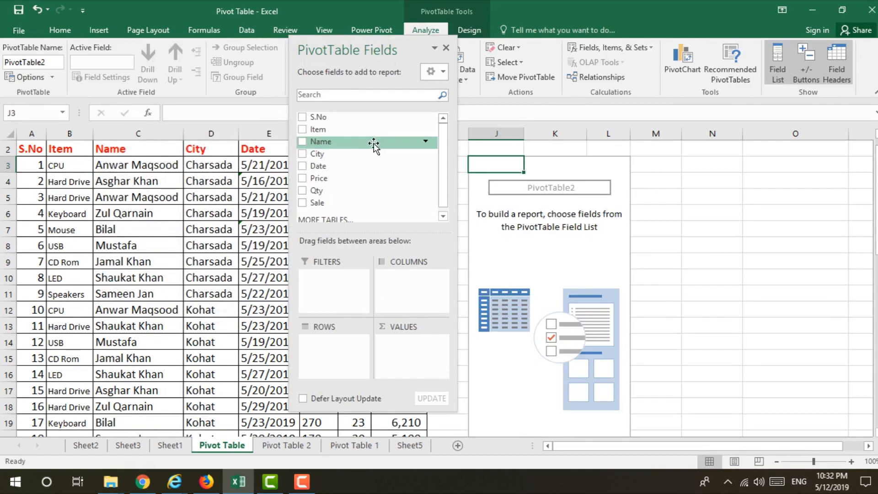
- Add the City field to the PivotTable's Rows area and place the Name field beneath it
{"action": "left_click_drag", "start_coordinate": [331, 50], "coordinate": [280, 84]}
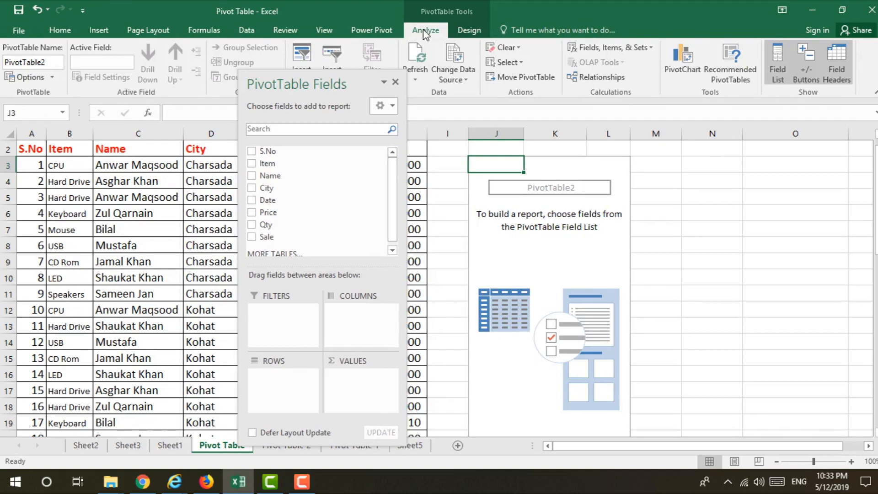
{"action": "left_click", "coordinate": [471, 31]}
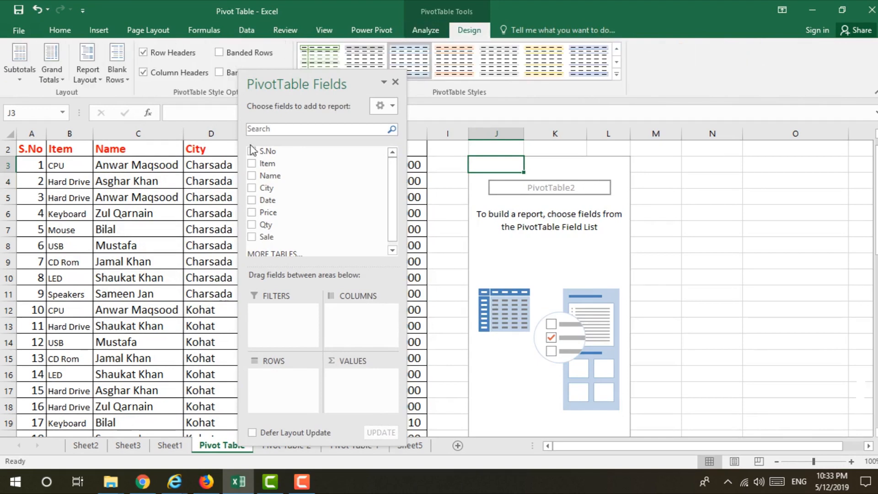
{"action": "left_click_drag", "start_coordinate": [313, 84], "coordinate": [215, 47]}
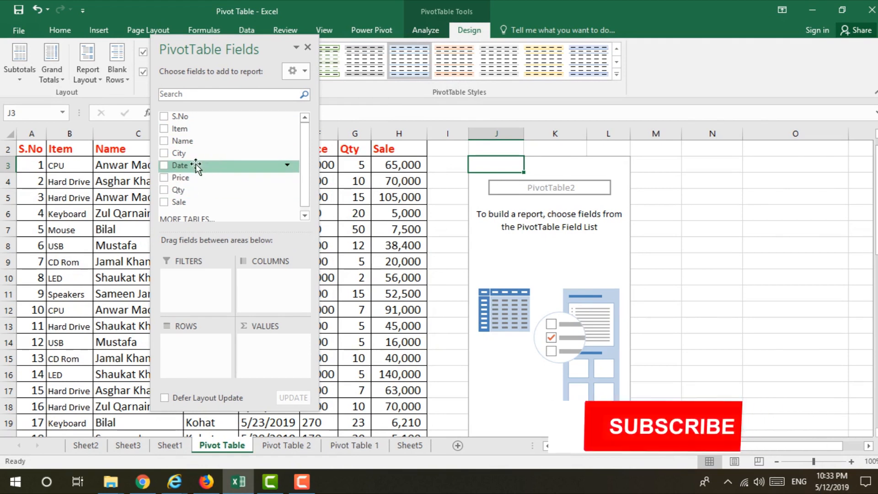
{"action": "left_click_drag", "start_coordinate": [195, 155], "coordinate": [201, 348]}
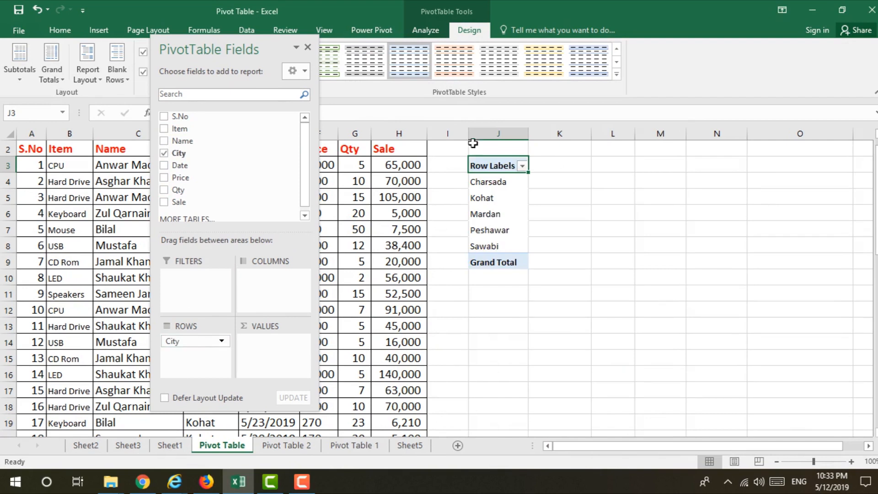
{"action": "left_click_drag", "start_coordinate": [178, 142], "coordinate": [177, 357]}
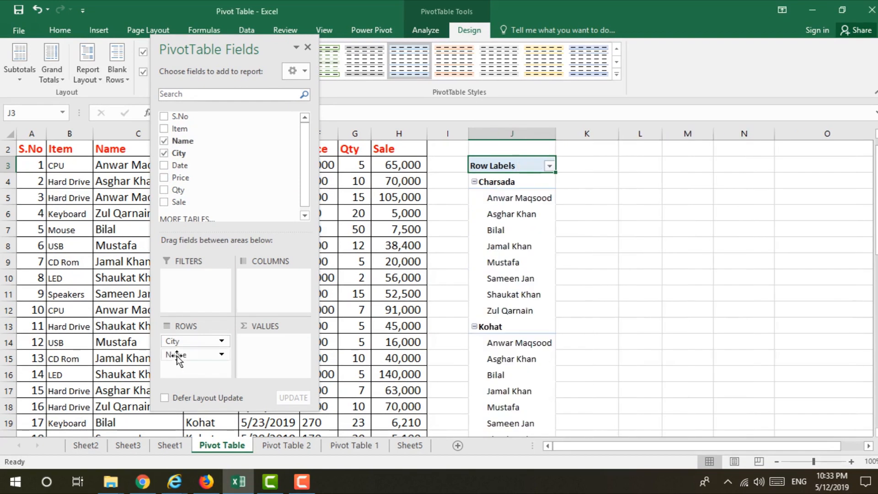
- Collapse the Charsada, Kohat, Mardan, Peshawar and Sawabi groups in the PivotTable so only the cities are listed
{"action": "left_click", "coordinate": [475, 183]}
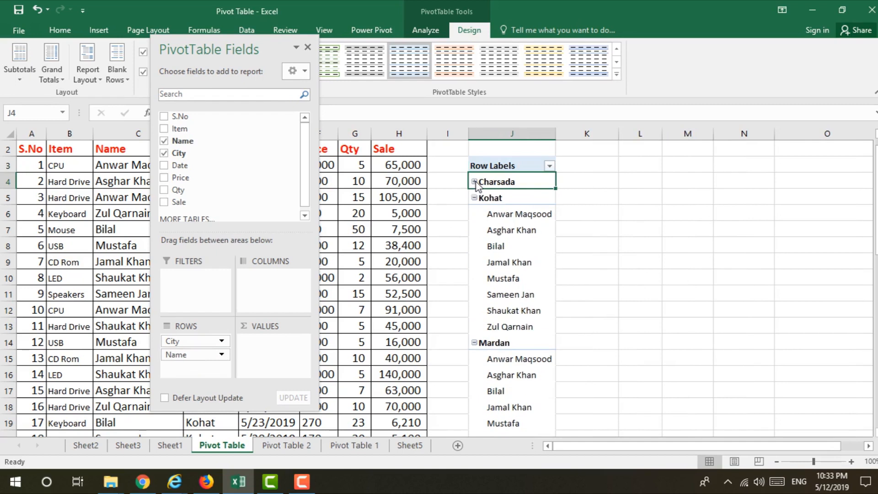
{"action": "left_click", "coordinate": [474, 198]}
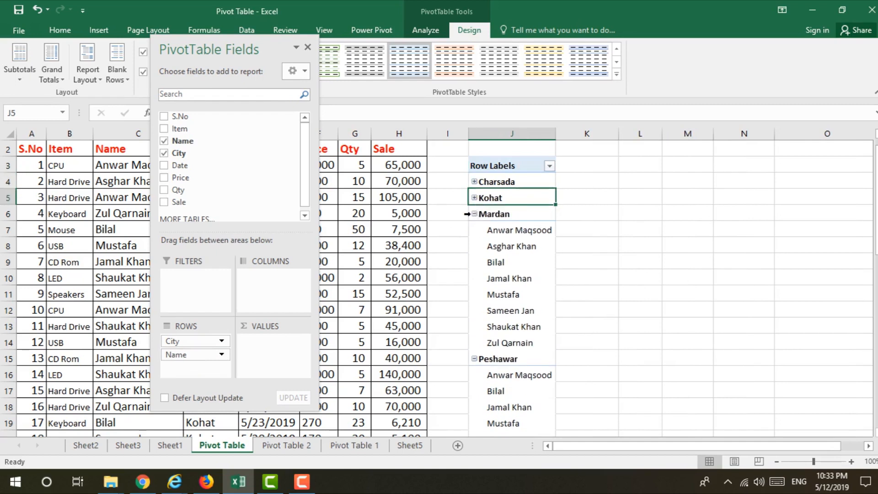
{"action": "left_click", "coordinate": [475, 214]}
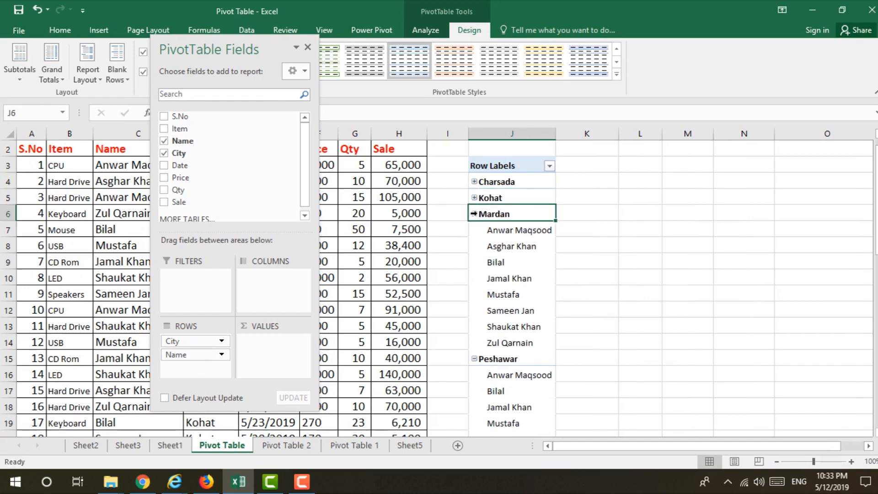
{"action": "left_click", "coordinate": [474, 214]}
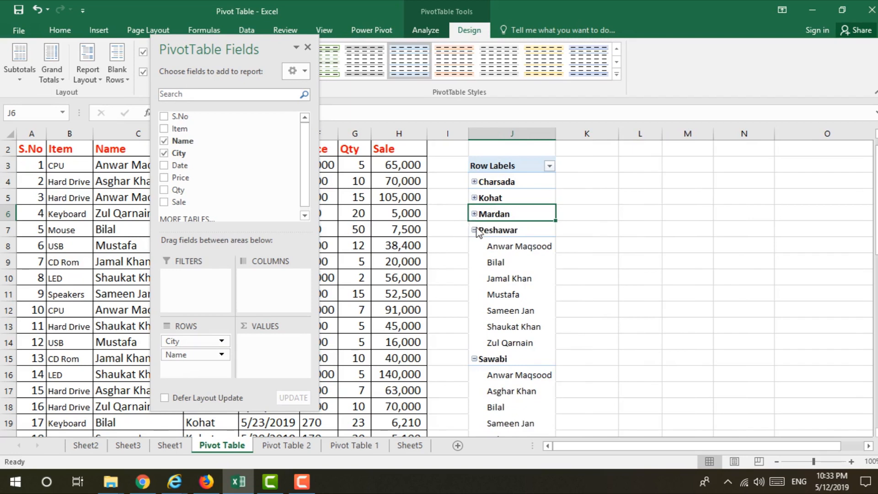
{"action": "left_click", "coordinate": [475, 230]}
{"action": "left_click", "coordinate": [478, 249]}
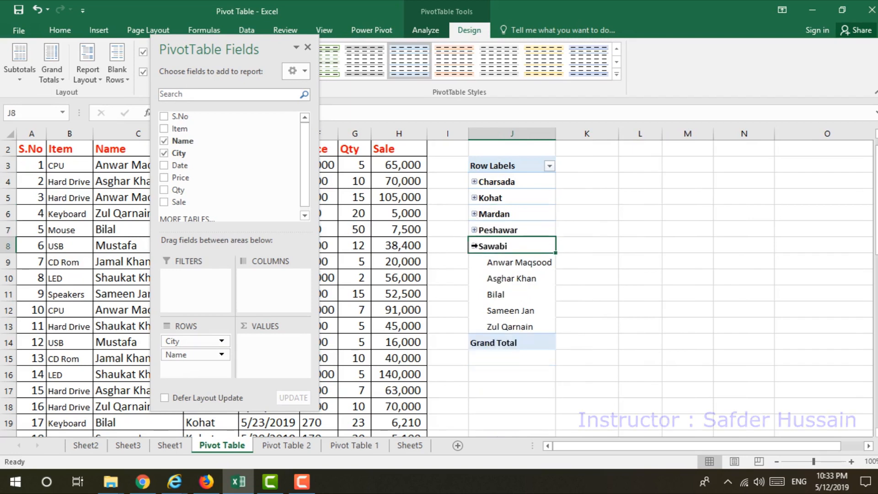
{"action": "left_click", "coordinate": [474, 247]}
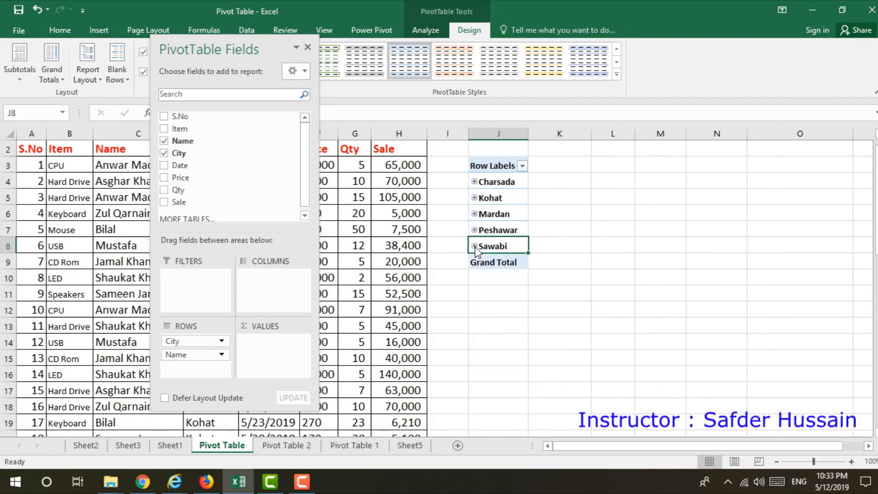
- Expand the Charsada, Kohat, Mardan, Peshawar and Sawabi groups to show the names under each city
{"action": "left_click", "coordinate": [474, 182]}
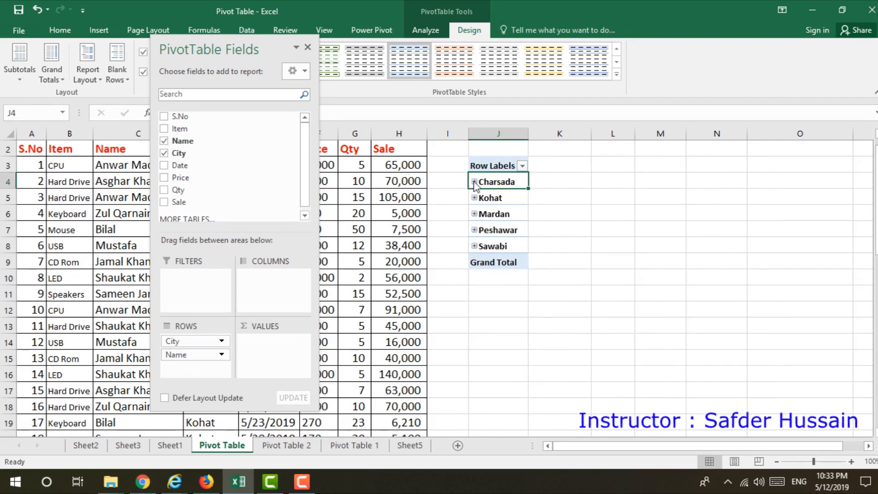
{"action": "left_click", "coordinate": [474, 182]}
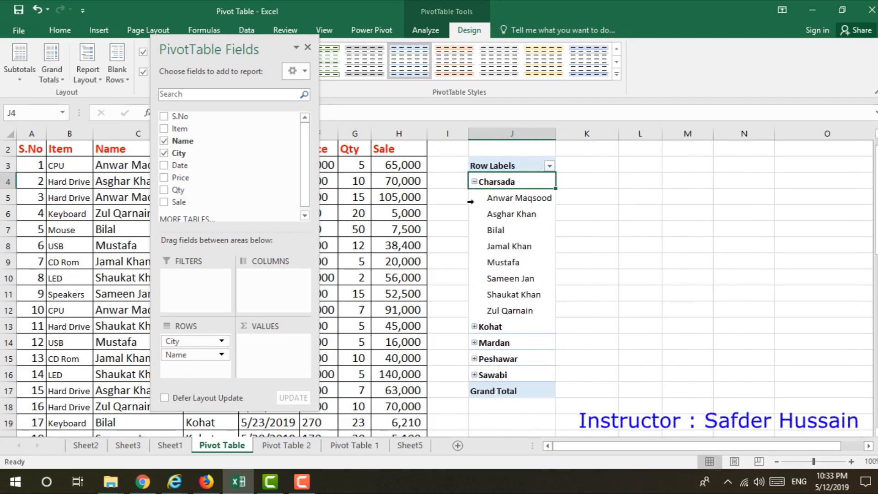
{"action": "left_click", "coordinate": [474, 327]}
{"action": "scroll", "coordinate": [475, 330], "scroll_direction": "down", "scroll_amount": 2}
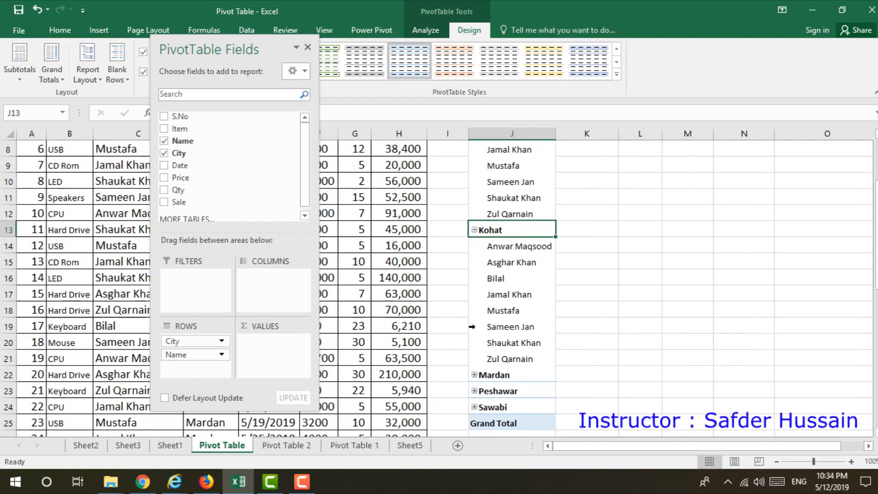
{"action": "left_click", "coordinate": [475, 375]}
{"action": "scroll", "coordinate": [475, 375], "scroll_direction": "down", "scroll_amount": 3}
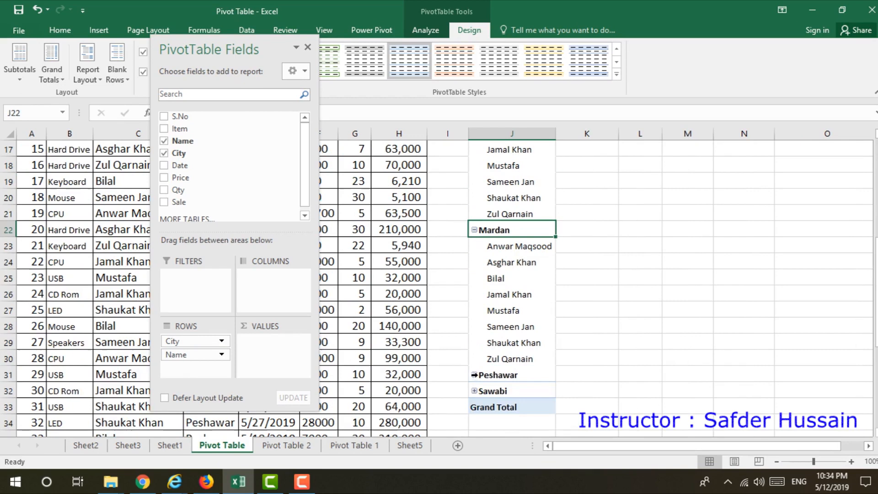
{"action": "left_click", "coordinate": [475, 375]}
{"action": "scroll", "coordinate": [476, 372], "scroll_direction": "down", "scroll_amount": 3}
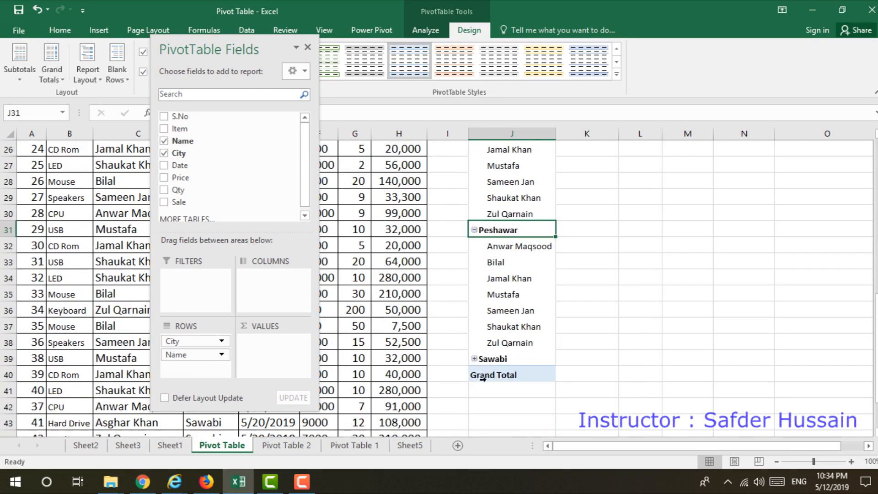
{"action": "left_click", "coordinate": [475, 360]}
{"action": "scroll", "coordinate": [517, 242], "scroll_direction": "up", "scroll_amount": 8}
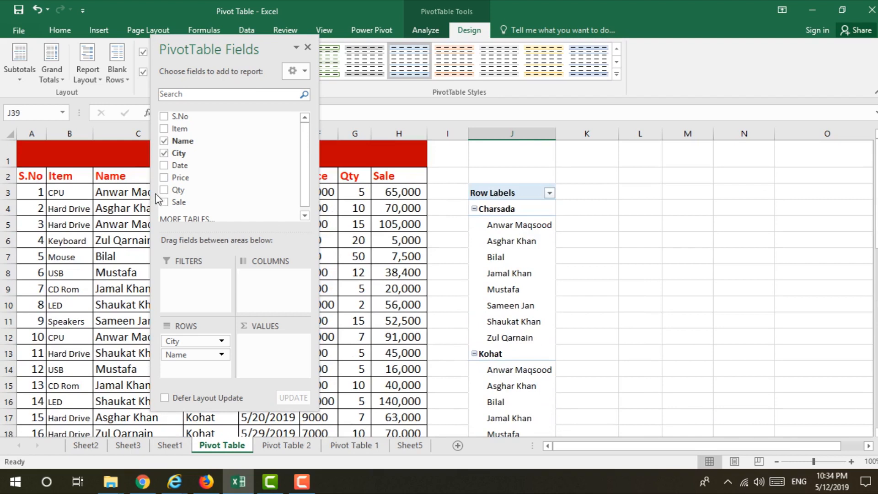
- Add the Sale field to the PivotTable's Values area and move the field list clear of both tables
{"action": "left_click_drag", "start_coordinate": [178, 207], "coordinate": [271, 357]}
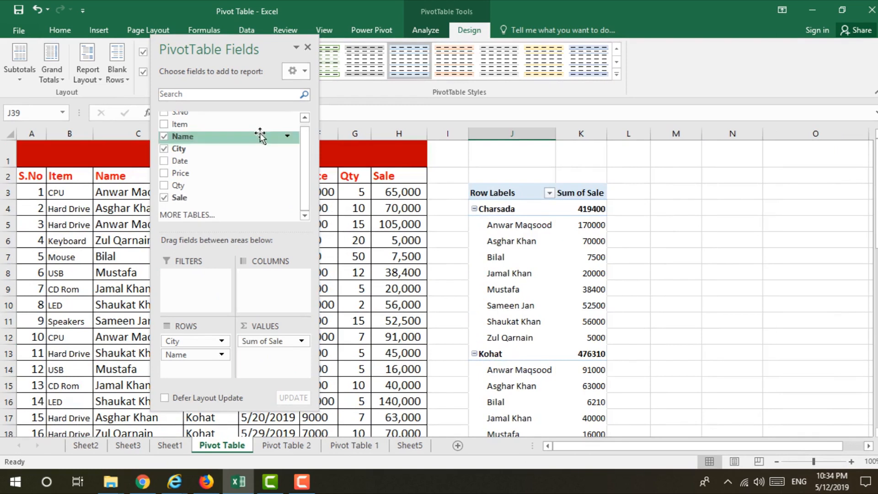
{"action": "left_click_drag", "start_coordinate": [220, 47], "coordinate": [744, 100]}
- Apply the medium PivotTable style with a black header and light blue body to the city sales PivotTable
{"action": "left_click", "coordinate": [529, 209]}
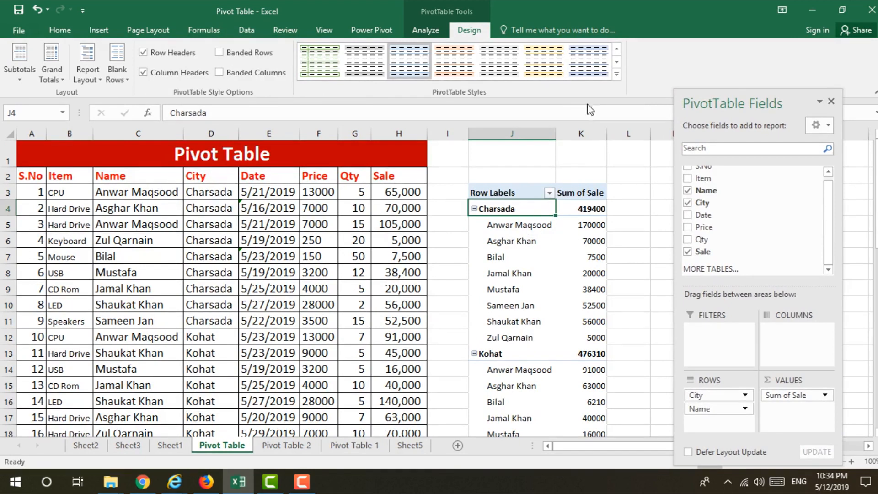
{"action": "left_click", "coordinate": [551, 68]}
{"action": "left_click", "coordinate": [617, 74]}
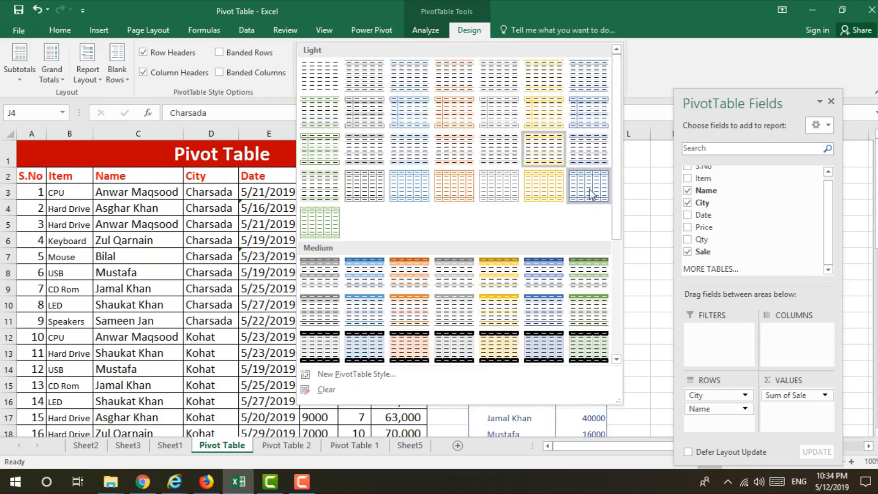
{"action": "scroll", "coordinate": [526, 256], "scroll_direction": "down", "scroll_amount": 3}
{"action": "left_click", "coordinate": [530, 270]}
{"action": "scroll", "coordinate": [552, 208], "scroll_direction": "down", "scroll_amount": 3}
{"action": "scroll", "coordinate": [552, 207], "scroll_direction": "up", "scroll_amount": 3}
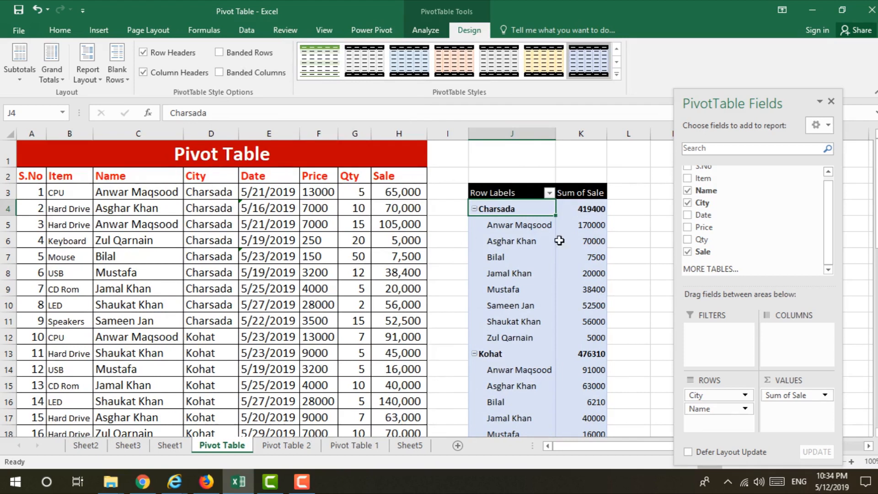
- Enable banded rows for the PivotTable and switch it to the plain, unformatted style
{"action": "left_click", "coordinate": [226, 57]}
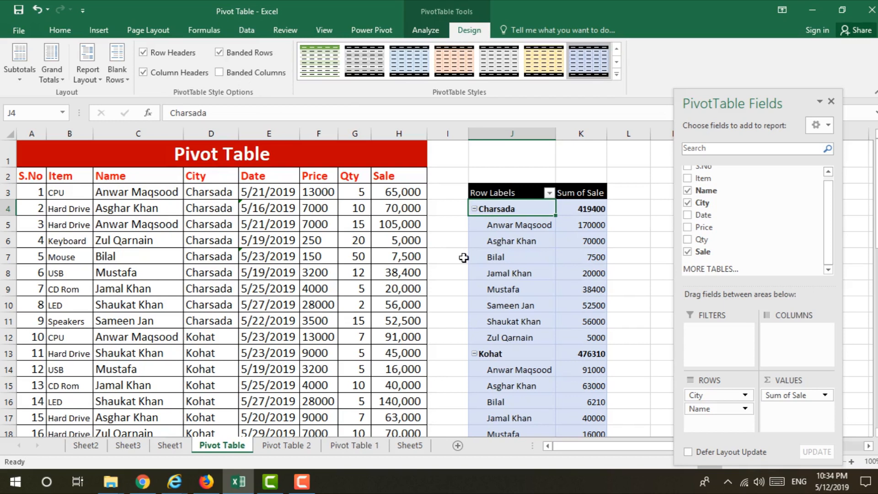
{"action": "left_click", "coordinate": [617, 62]}
{"action": "left_click", "coordinate": [617, 51]}
{"action": "left_click", "coordinate": [618, 52]}
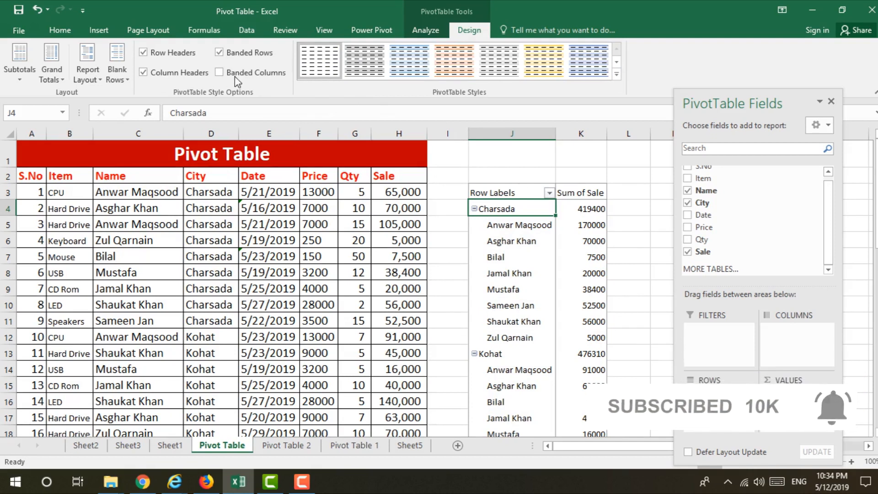
- Compare the PivotTable with and without banded rows, leave them off, and apply the second light style, in black and grey
{"action": "left_click", "coordinate": [227, 54]}
{"action": "left_click", "coordinate": [240, 53]}
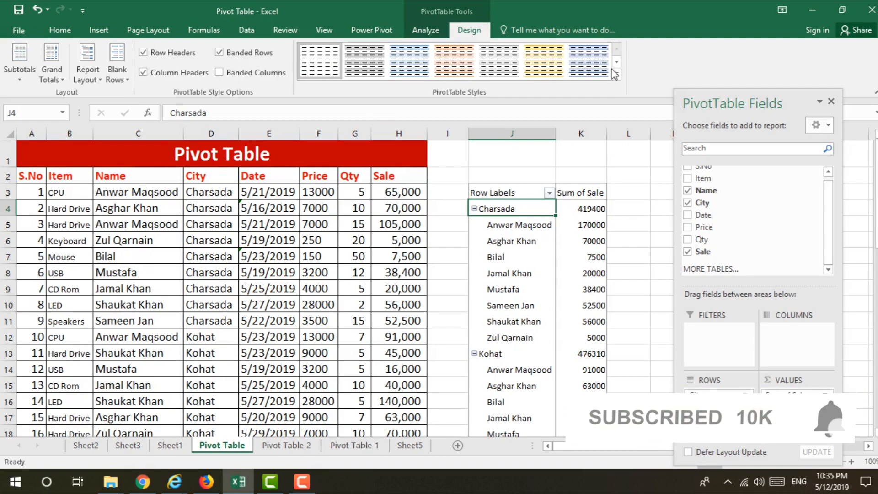
{"action": "left_click", "coordinate": [236, 56]}
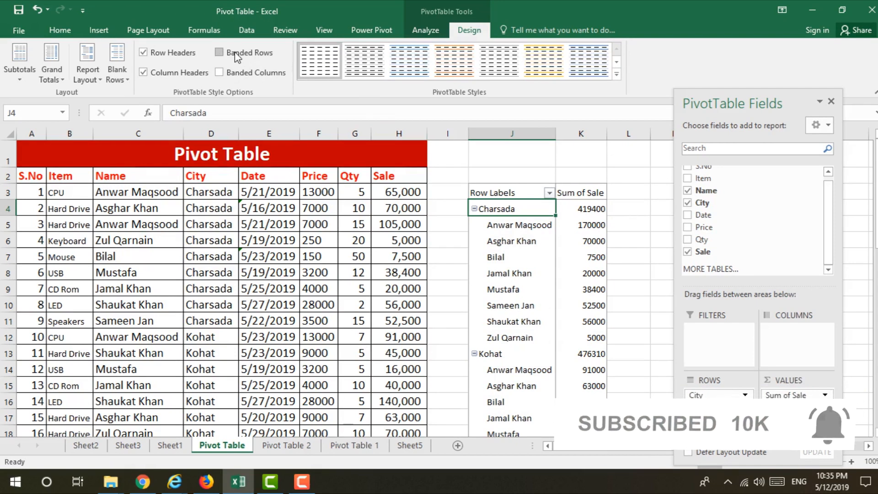
{"action": "left_click", "coordinate": [237, 56]}
{"action": "left_click", "coordinate": [237, 56]}
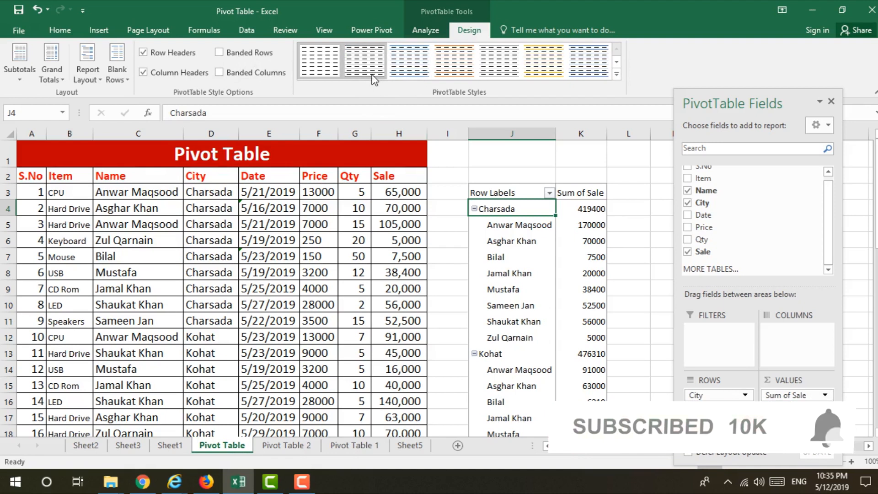
{"action": "left_click", "coordinate": [253, 55]}
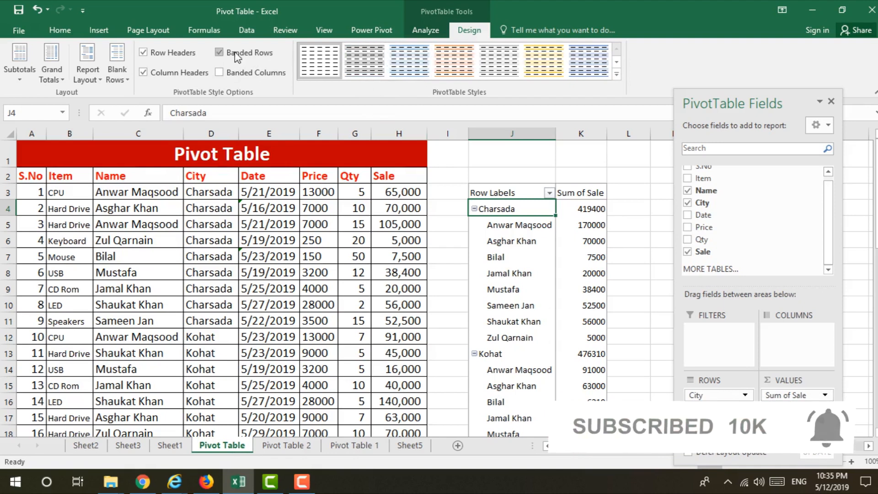
{"action": "left_click", "coordinate": [251, 54]}
{"action": "left_click", "coordinate": [359, 62]}
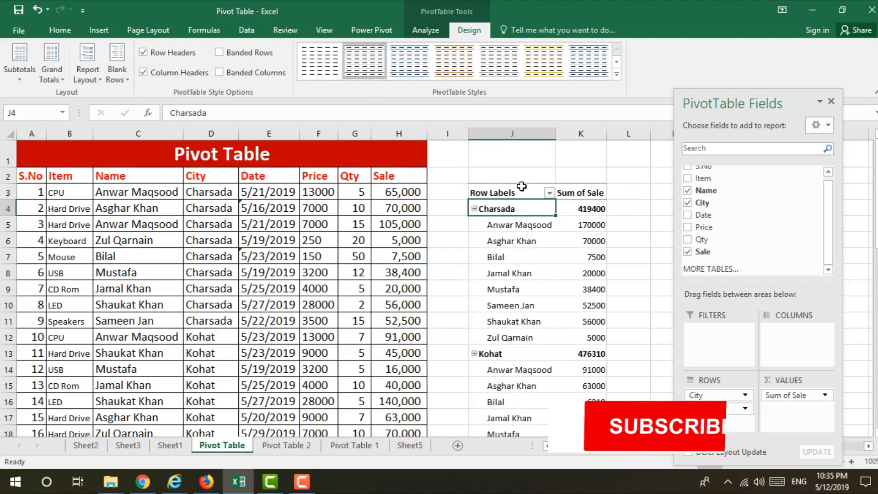
- Try banded rows with the black and grey PivotTable style, turn them off, and switch the table to the plain style
{"action": "left_click", "coordinate": [232, 55]}
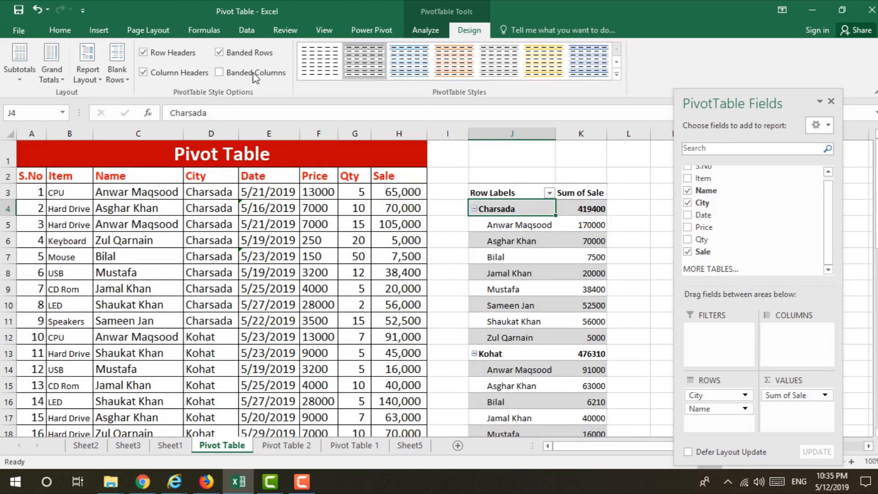
{"action": "left_click", "coordinate": [220, 53]}
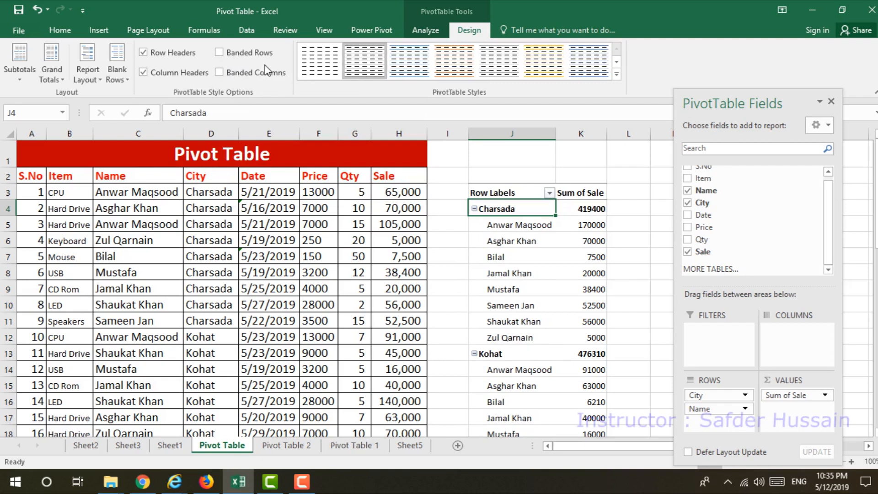
{"action": "left_click", "coordinate": [321, 61]}
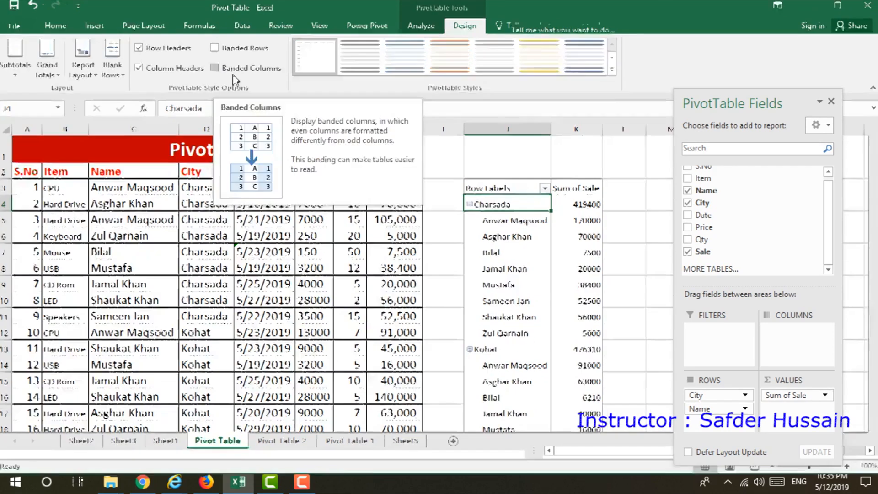
- Enable banded columns for the PivotTable and apply the light blue style from the light PivotTable styles
{"action": "left_click", "coordinate": [235, 79]}
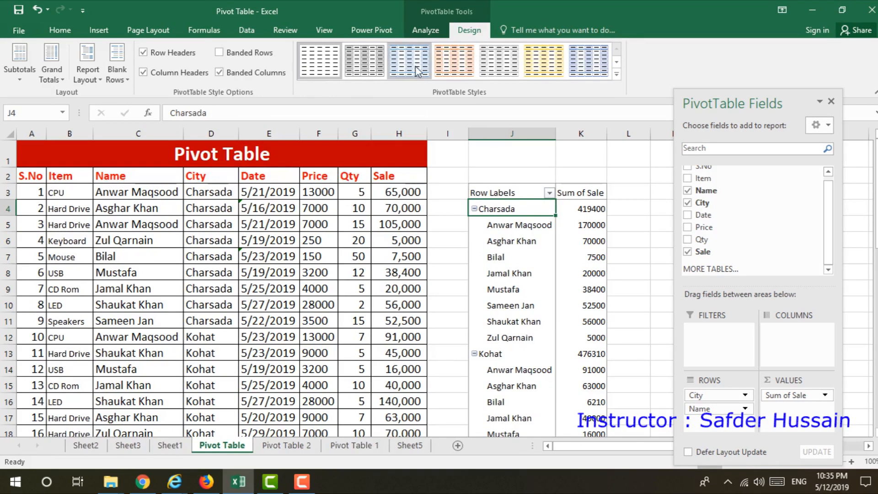
{"action": "left_click", "coordinate": [514, 243]}
{"action": "left_click", "coordinate": [408, 72]}
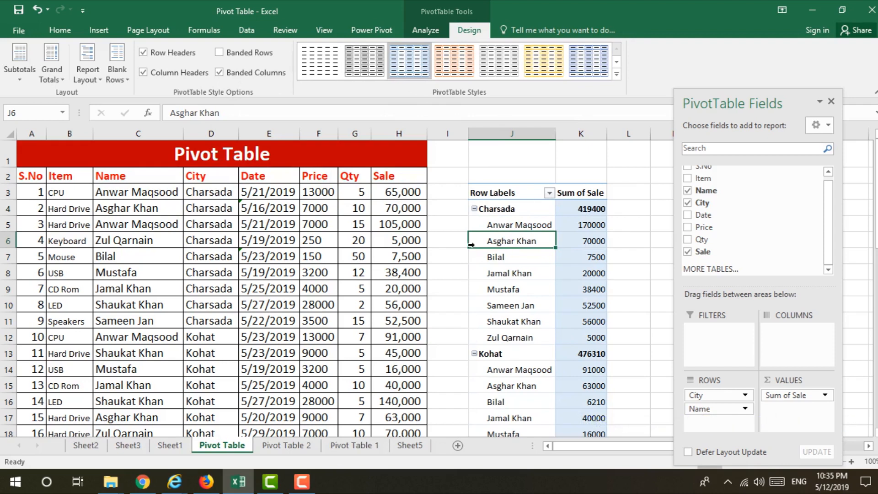
- Turn off banded columns and compare the PivotTable without and with column headers, leaving the column headers on
{"action": "left_click", "coordinate": [220, 72]}
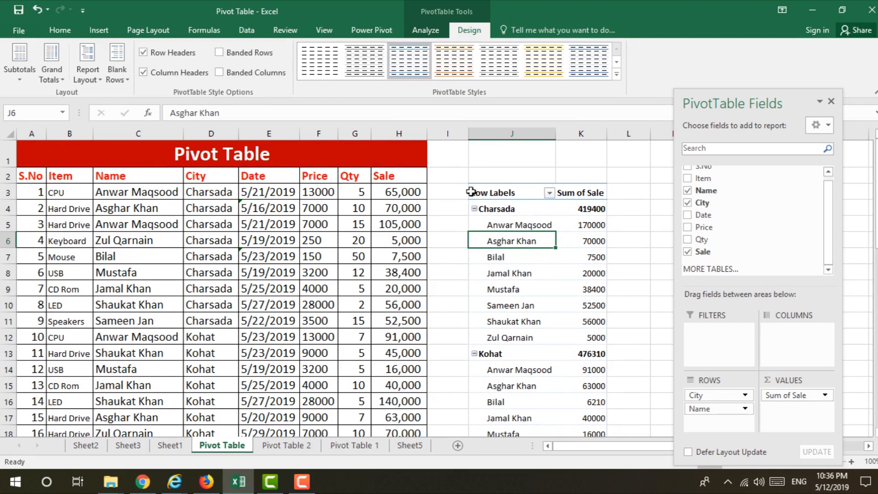
{"action": "left_click", "coordinate": [153, 74]}
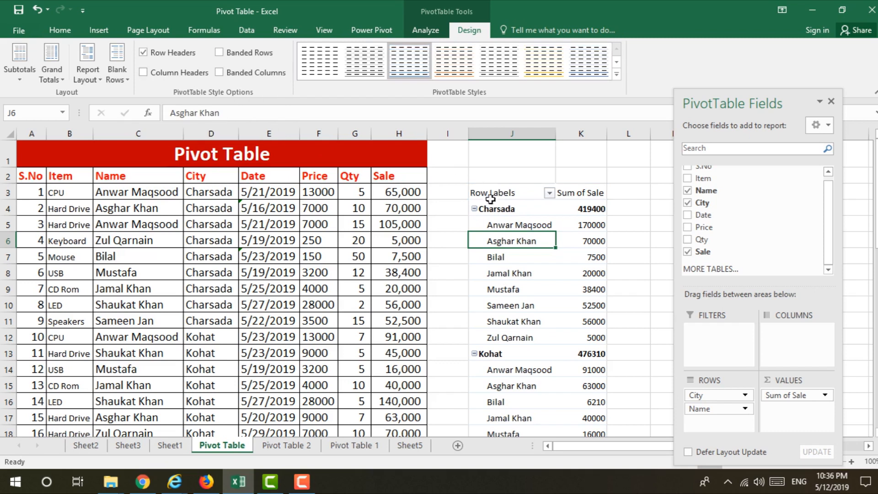
{"action": "left_click", "coordinate": [144, 73]}
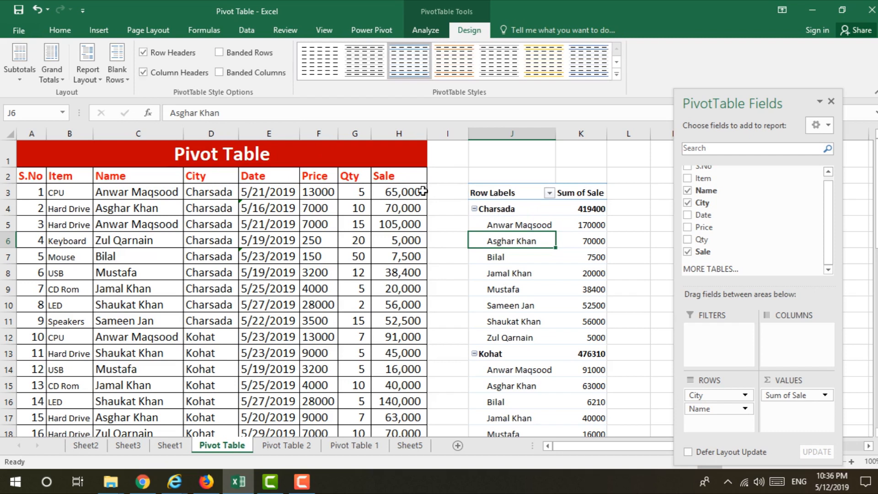
- Compare how the city rows look without and with row headers, leaving the row headers on
{"action": "scroll", "coordinate": [506, 417], "scroll_direction": "down", "scroll_amount": 1}
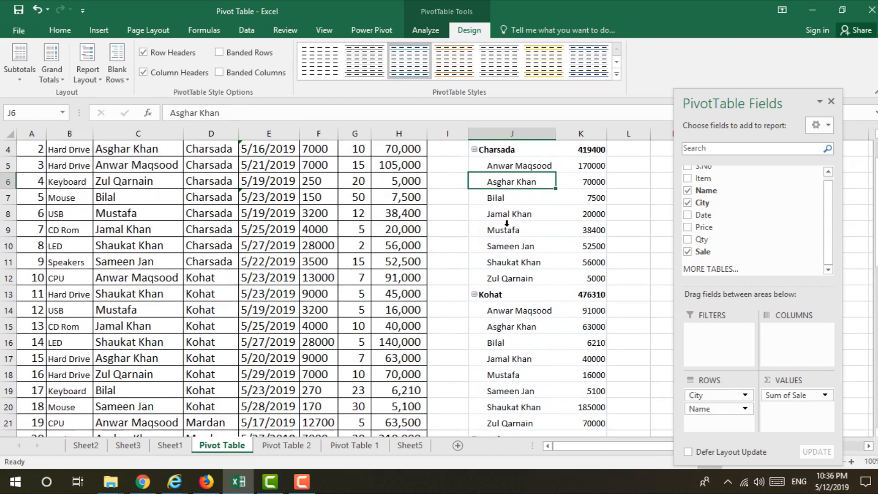
{"action": "scroll", "coordinate": [504, 300], "scroll_direction": "down", "scroll_amount": 3}
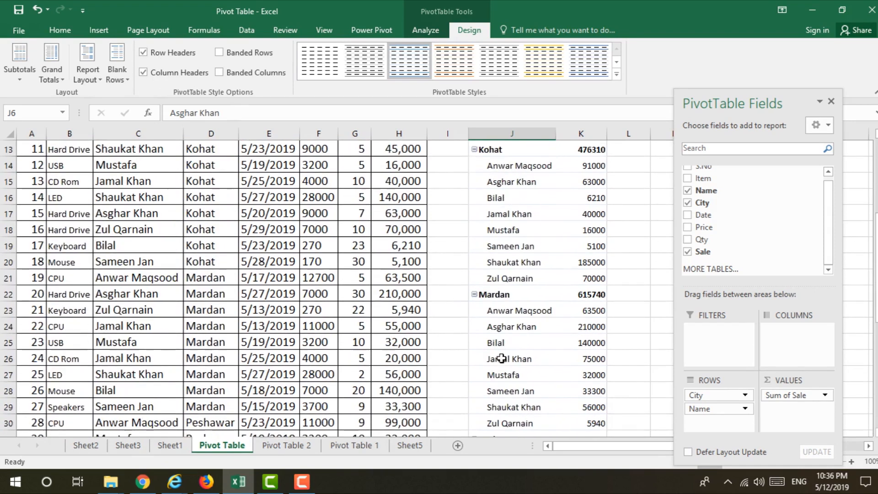
{"action": "scroll", "coordinate": [504, 329], "scroll_direction": "up", "scroll_amount": 4}
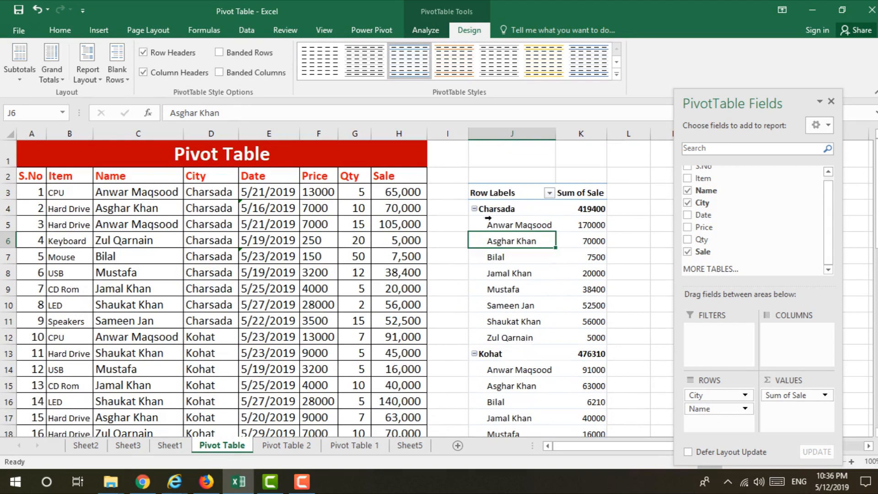
{"action": "left_click", "coordinate": [151, 53]}
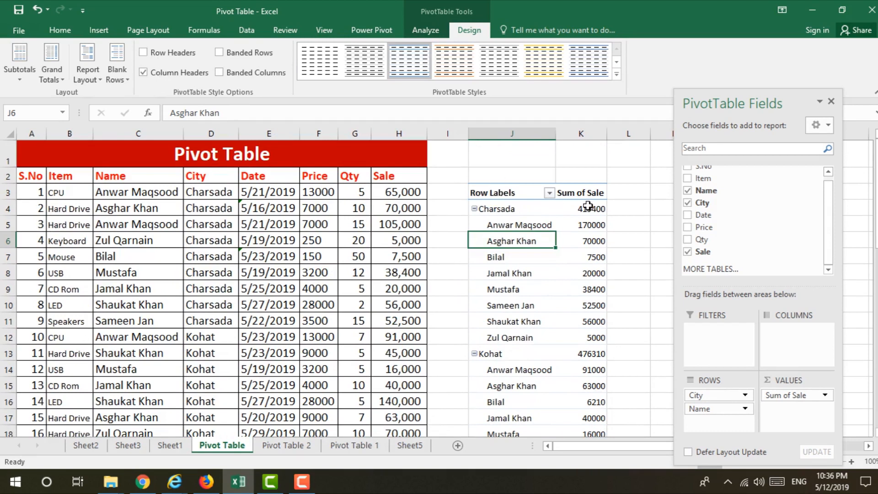
{"action": "left_click", "coordinate": [151, 54]}
{"action": "left_click", "coordinate": [151, 54]}
{"action": "left_click", "coordinate": [154, 58]}
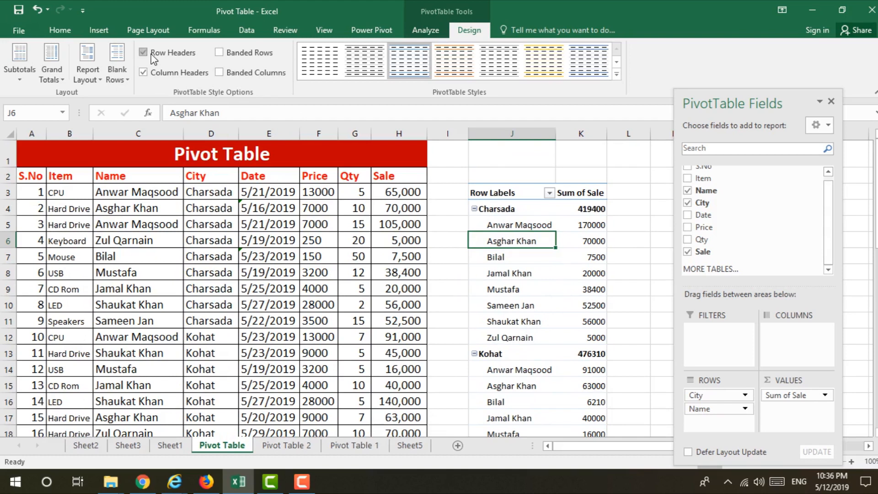
- Show the PivotTable in outline form and move the field list off it, over the source data
{"action": "scroll", "coordinate": [538, 215], "scroll_direction": "down", "scroll_amount": 1}
{"action": "scroll", "coordinate": [539, 214], "scroll_direction": "up", "scroll_amount": 1}
{"action": "mouse_move", "coordinate": [545, 239]}
{"action": "left_mouse_down"}
{"action": "mouse_move", "coordinate": [544, 231]}
{"action": "mouse_move", "coordinate": [501, 244]}
{"action": "mouse_move", "coordinate": [496, 235]}
{"action": "left_mouse_up"}
{"action": "left_click", "coordinate": [494, 194]}
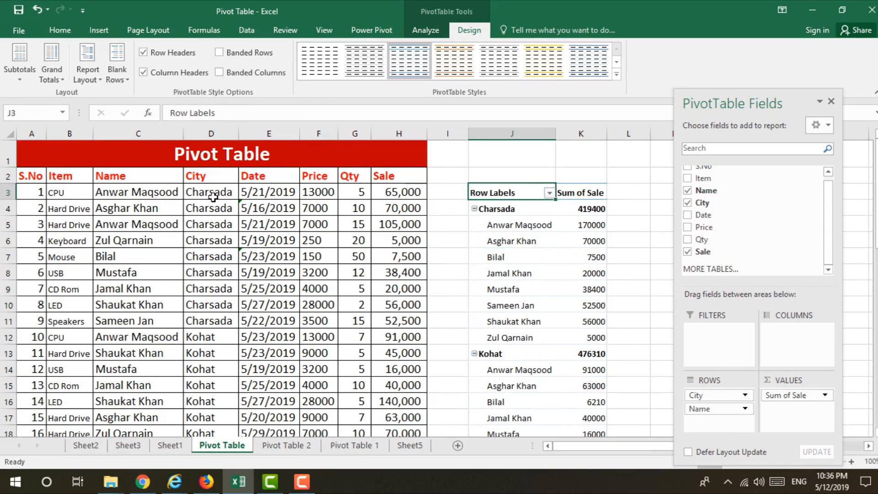
{"action": "left_click", "coordinate": [98, 87]}
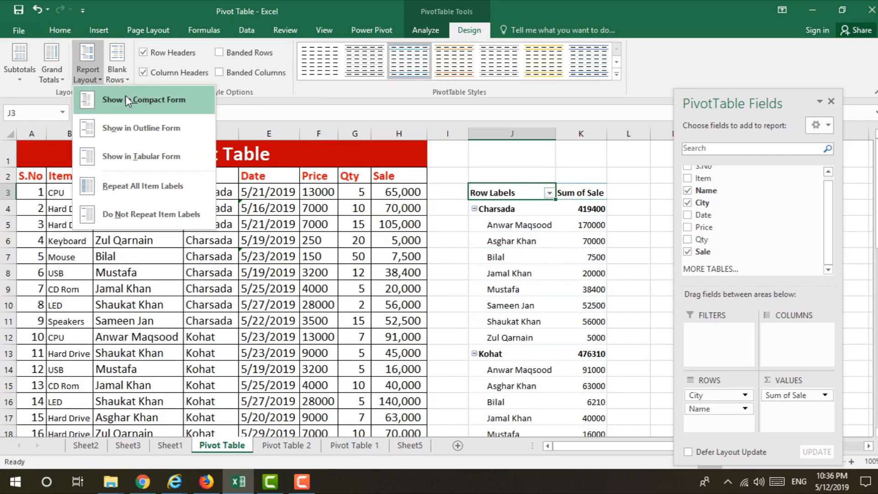
{"action": "left_click", "coordinate": [130, 140]}
{"action": "left_click_drag", "start_coordinate": [777, 120], "coordinate": [116, 211]}
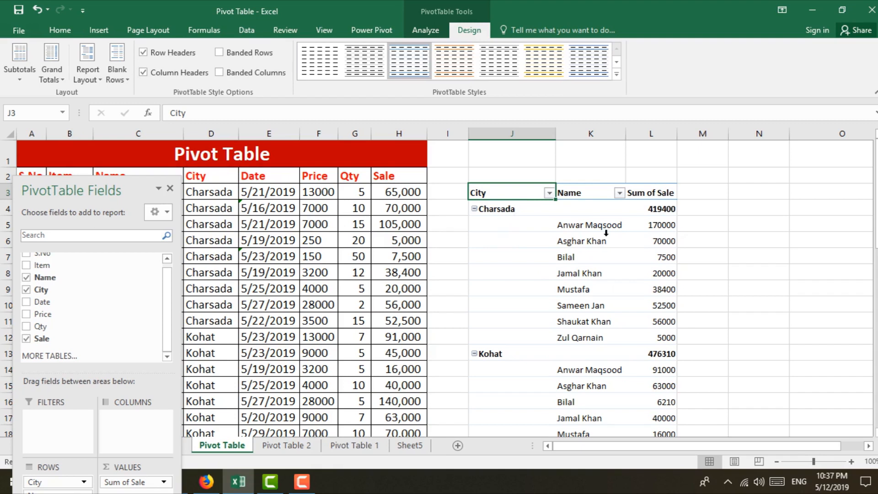
- Show the PivotTable in tabular form and repeat all item labels so each row carries its city
{"action": "left_click", "coordinate": [95, 81]}
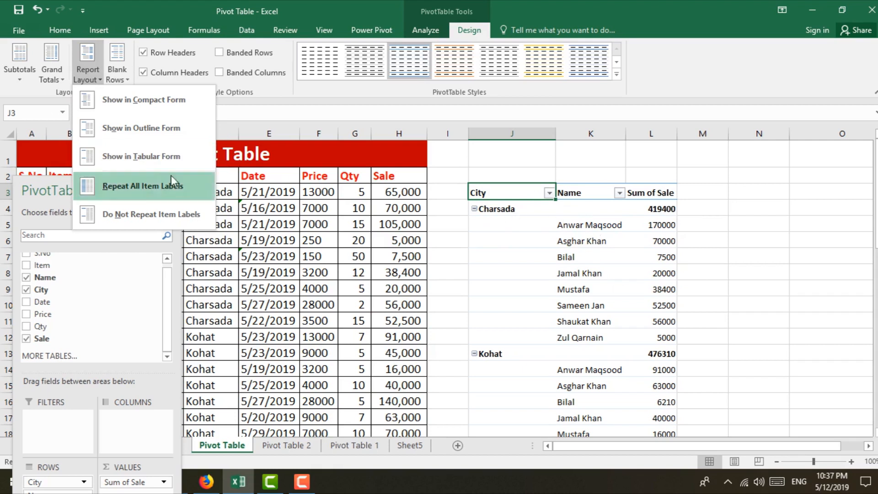
{"action": "left_click", "coordinate": [156, 158]}
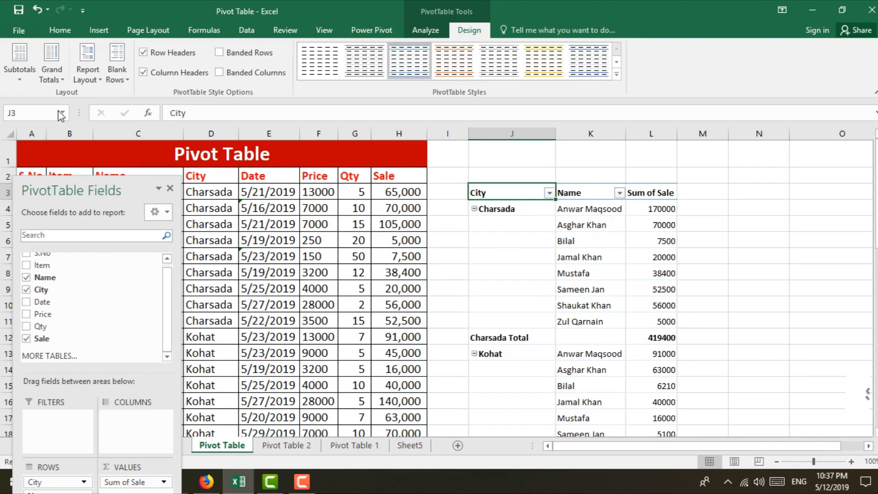
{"action": "left_click", "coordinate": [87, 71]}
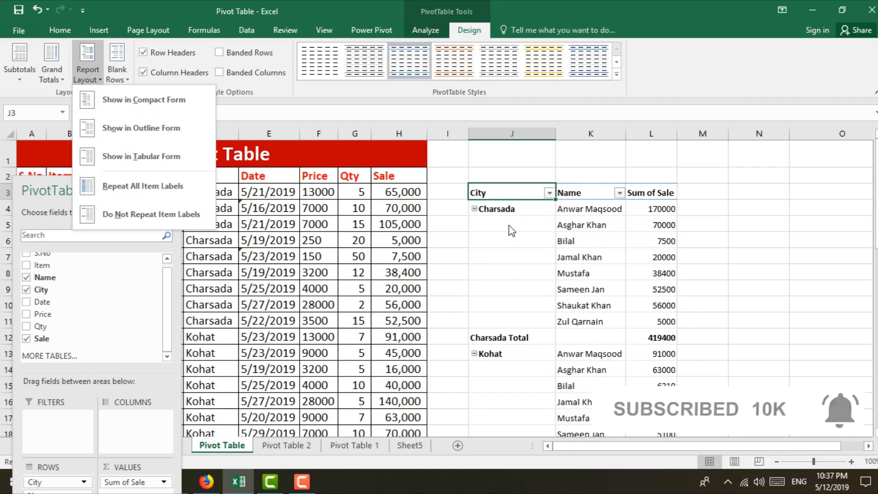
{"action": "left_click", "coordinate": [131, 187]}
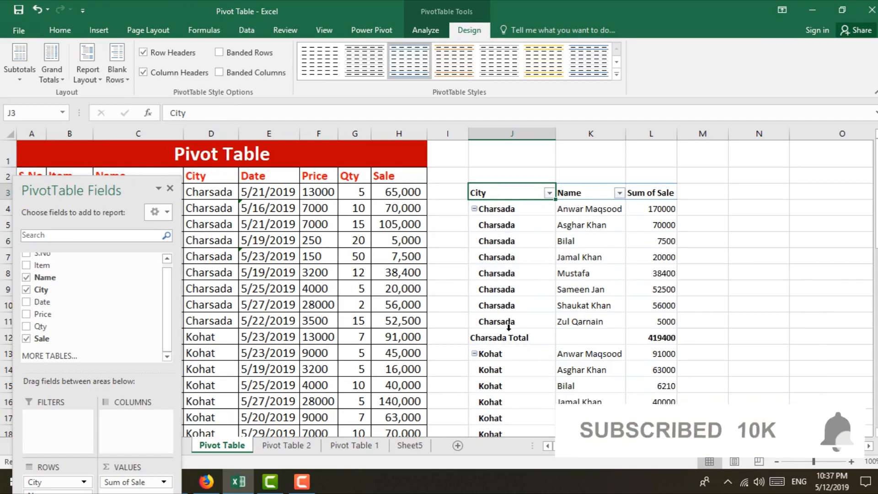
- Stop repeating the item labels and insert a blank line after each item in the PivotTable
{"action": "left_click", "coordinate": [81, 83]}
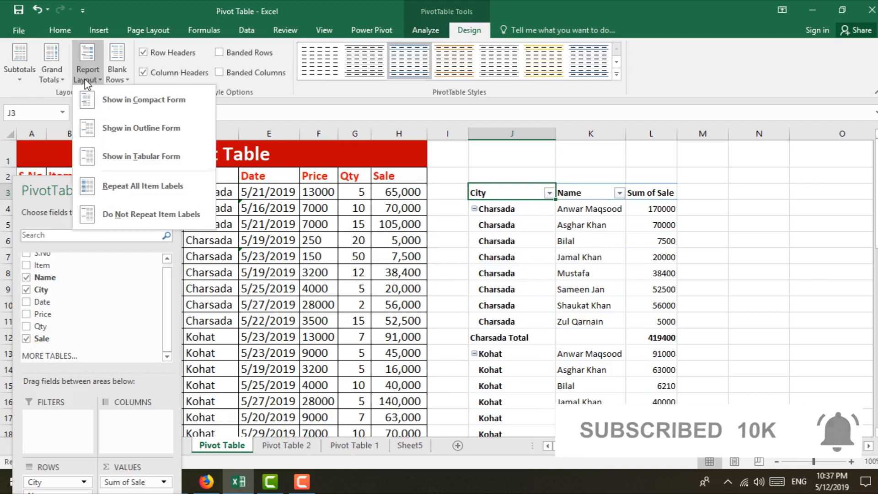
{"action": "left_click", "coordinate": [146, 216]}
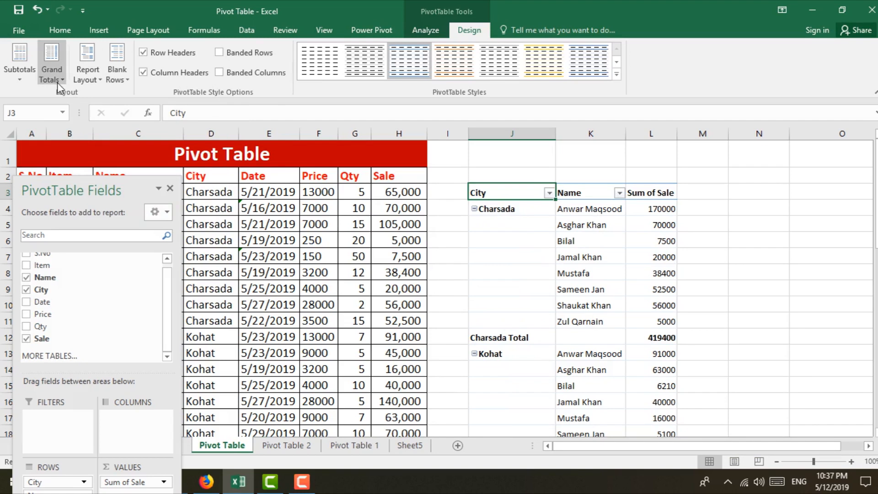
{"action": "left_click", "coordinate": [117, 73]}
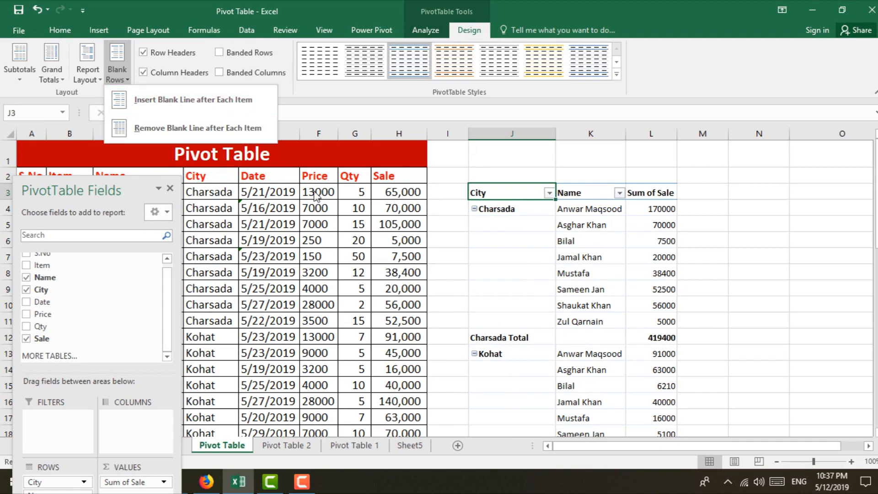
{"action": "left_click", "coordinate": [172, 110]}
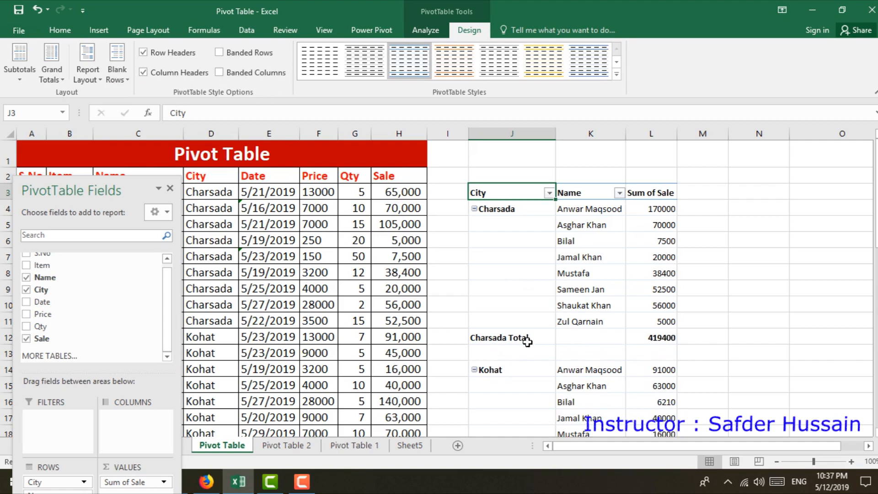
{"action": "scroll", "coordinate": [530, 340], "scroll_direction": "down", "scroll_amount": 2}
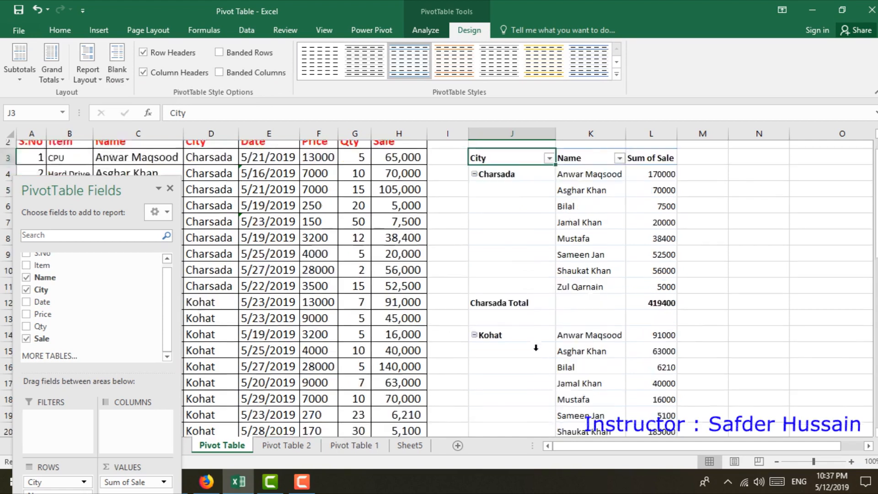
{"action": "scroll", "coordinate": [506, 279], "scroll_direction": "down", "scroll_amount": 2}
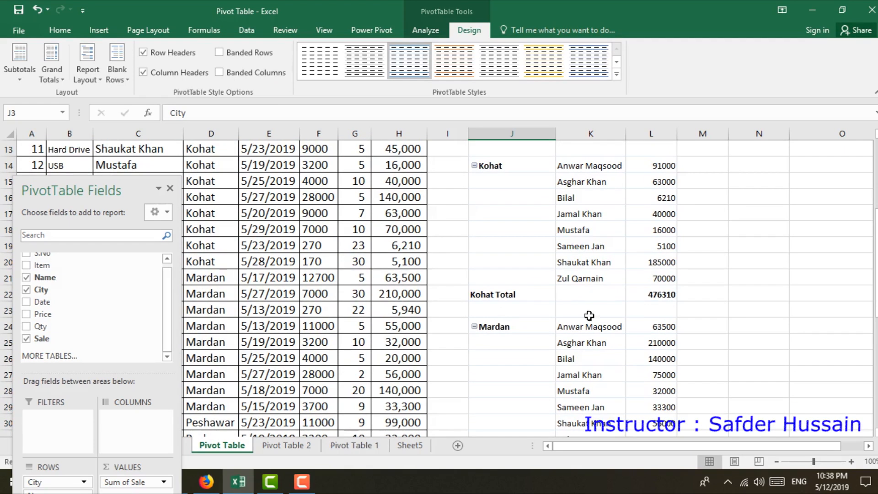
- Remove the blank line after each item in the PivotTable
{"action": "left_click", "coordinate": [115, 81]}
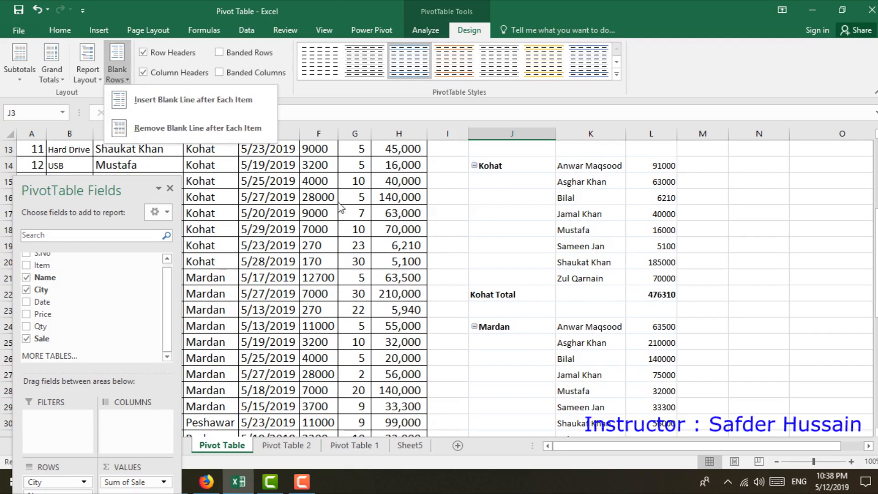
{"action": "left_click", "coordinate": [165, 128]}
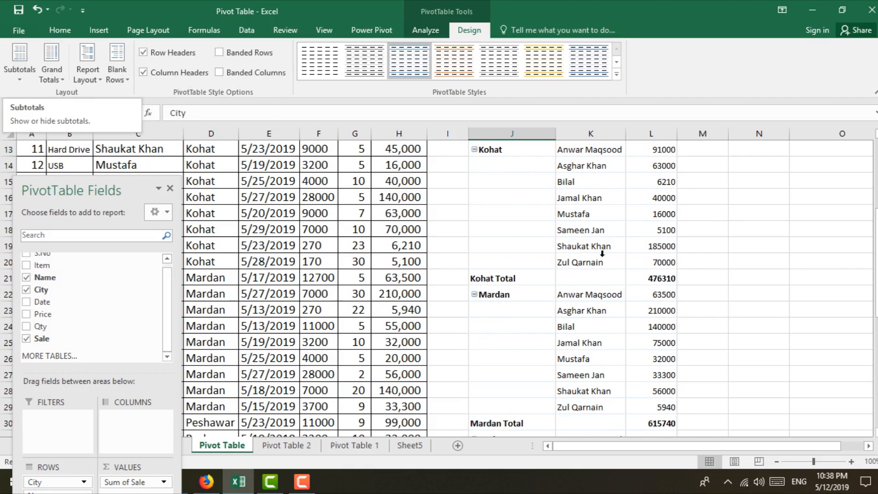
{"action": "scroll", "coordinate": [600, 229], "scroll_direction": "up", "scroll_amount": 4}
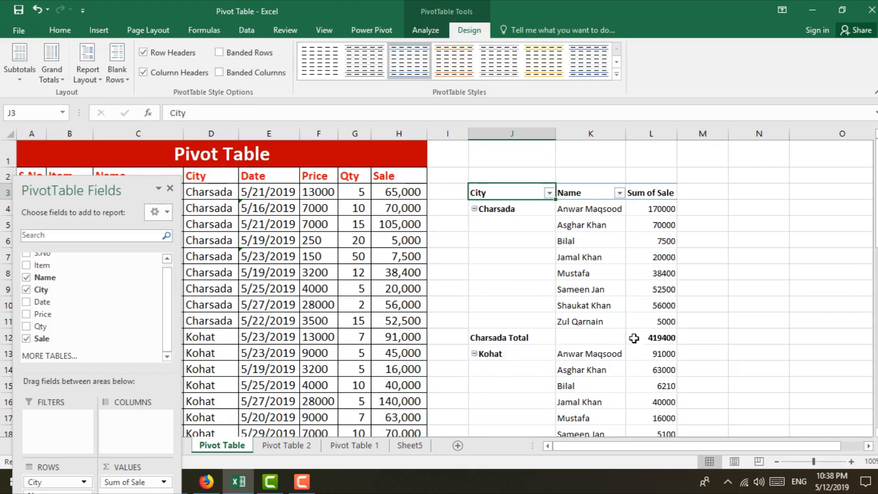
- Try the PivotTable without subtotals and bring all subtotals back at the bottom of each group
{"action": "left_click", "coordinate": [18, 78]}
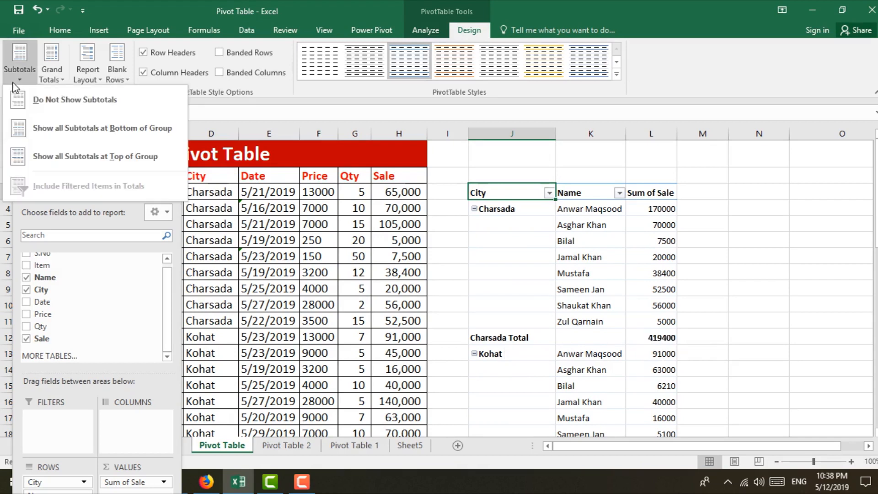
{"action": "left_click", "coordinate": [53, 107]}
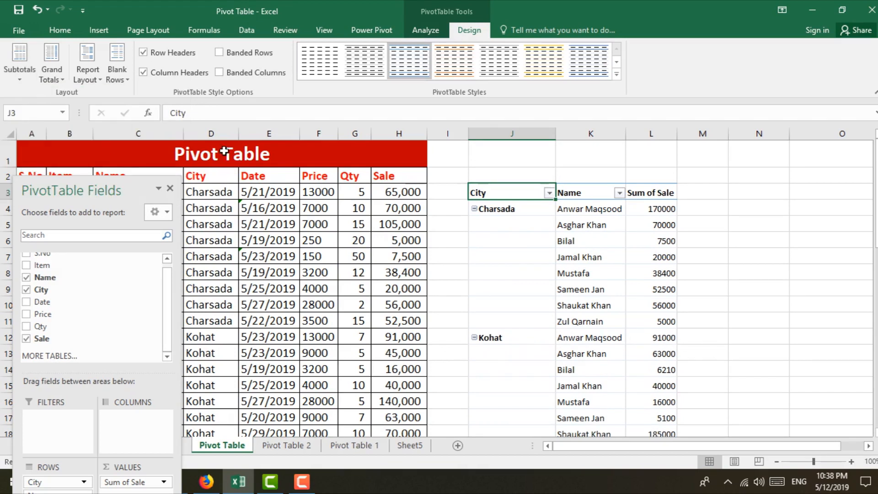
{"action": "left_click", "coordinate": [7, 81]}
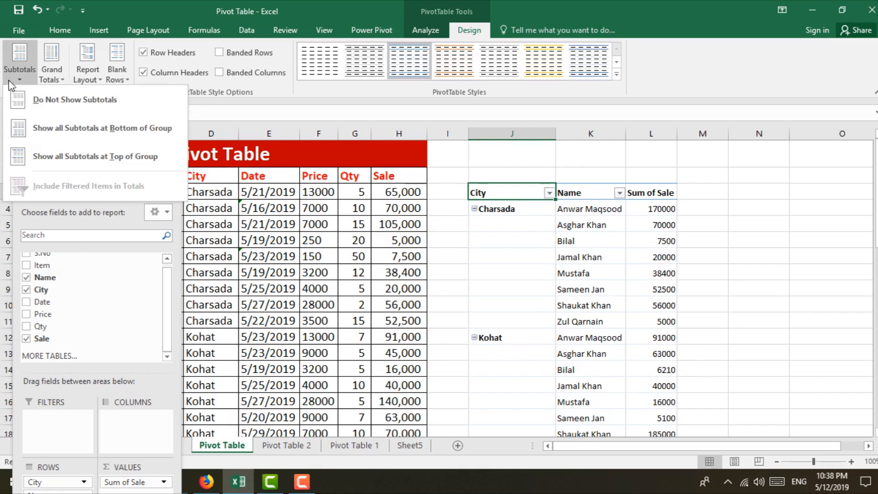
{"action": "left_click", "coordinate": [136, 134]}
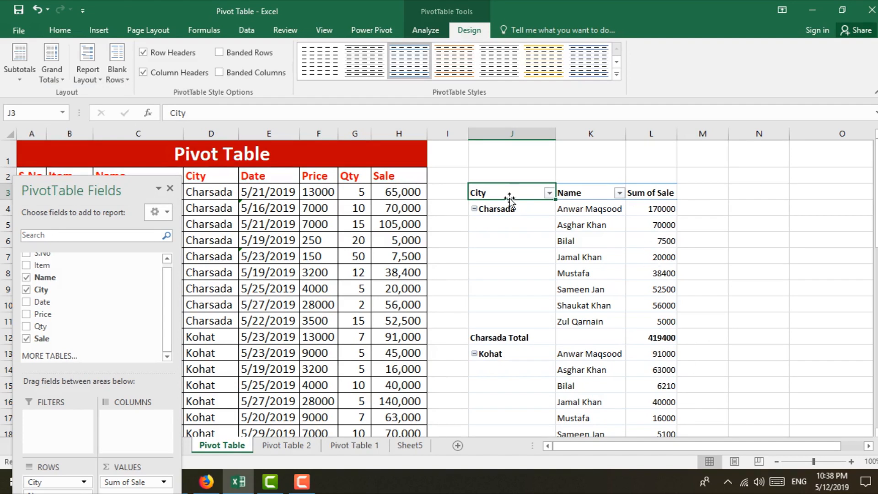
- Set the PivotTable to show all subtotals at the top of each group
{"action": "left_click", "coordinate": [10, 81]}
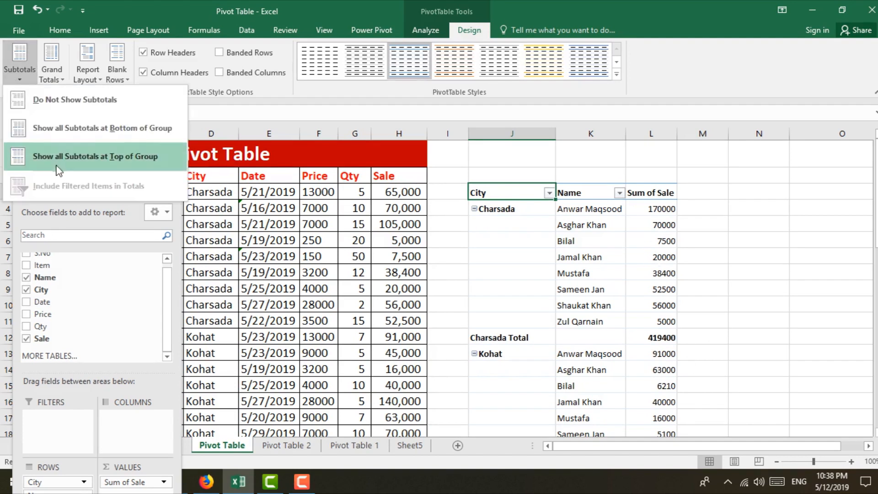
{"action": "left_click", "coordinate": [117, 158]}
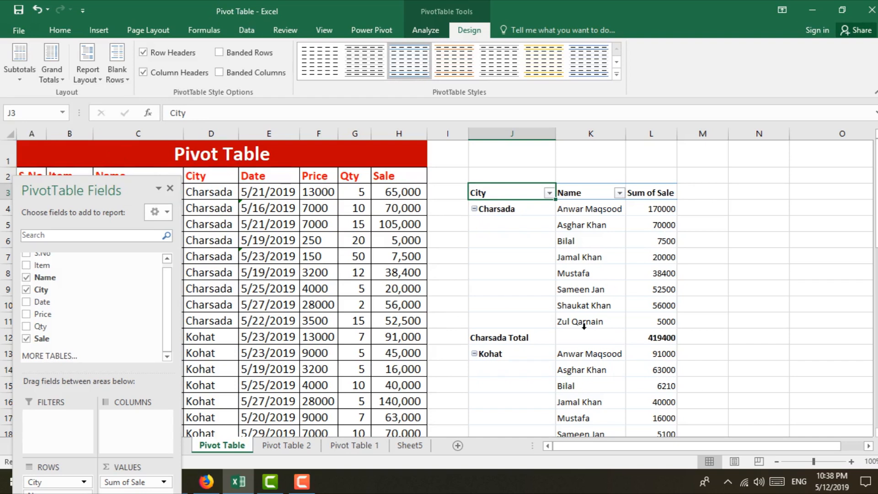
- Set the PivotTable to show no subtotals for its city groups
{"action": "left_click", "coordinate": [19, 75]}
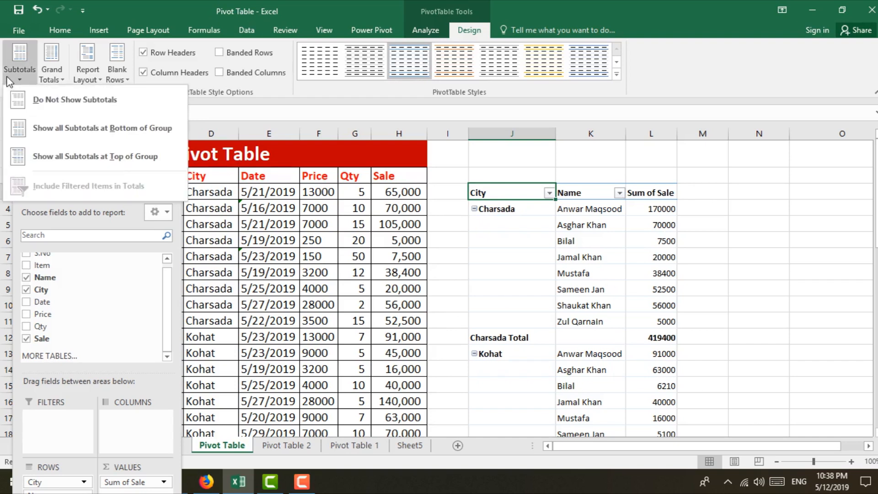
{"action": "left_click", "coordinate": [56, 100]}
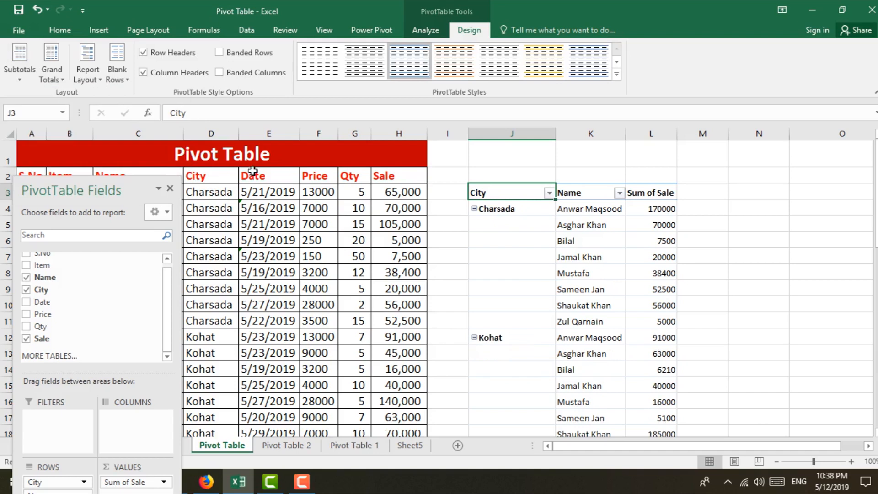
- Try the PivotTable with grand totals off for rows and columns, and switch them back on for both
{"action": "left_click", "coordinate": [52, 74]}
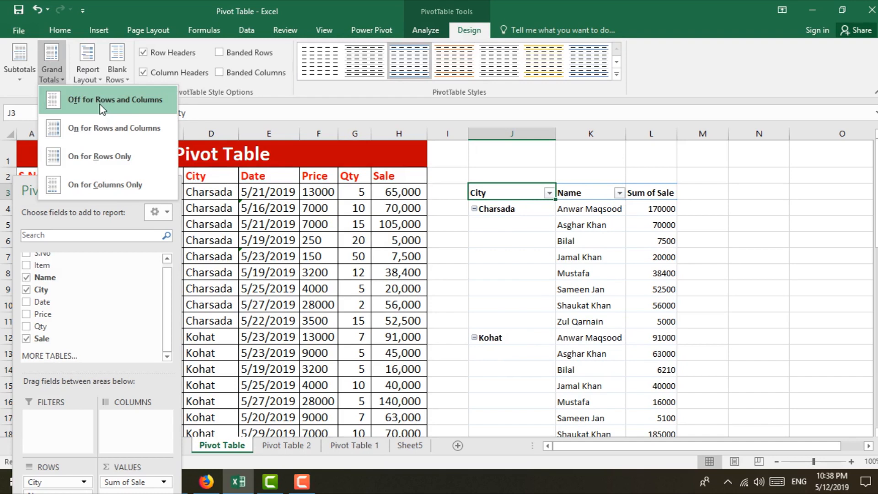
{"action": "scroll", "coordinate": [569, 347], "scroll_direction": "down", "scroll_amount": 14}
{"action": "scroll", "coordinate": [570, 342], "scroll_direction": "up", "scroll_amount": 4}
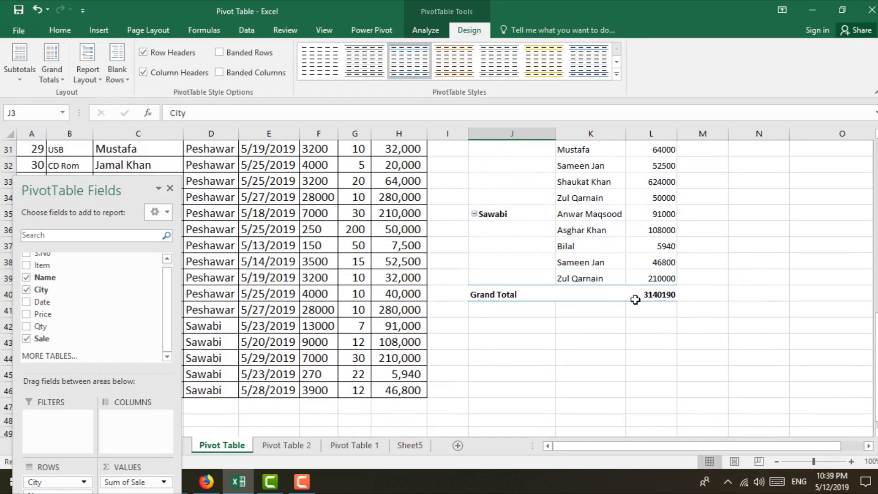
{"action": "scroll", "coordinate": [608, 298], "scroll_direction": "up", "scroll_amount": 1}
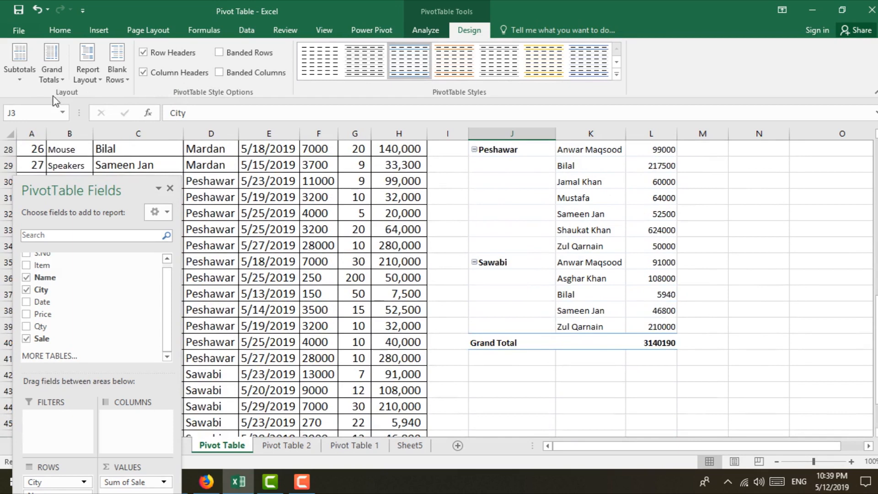
{"action": "left_click", "coordinate": [54, 83]}
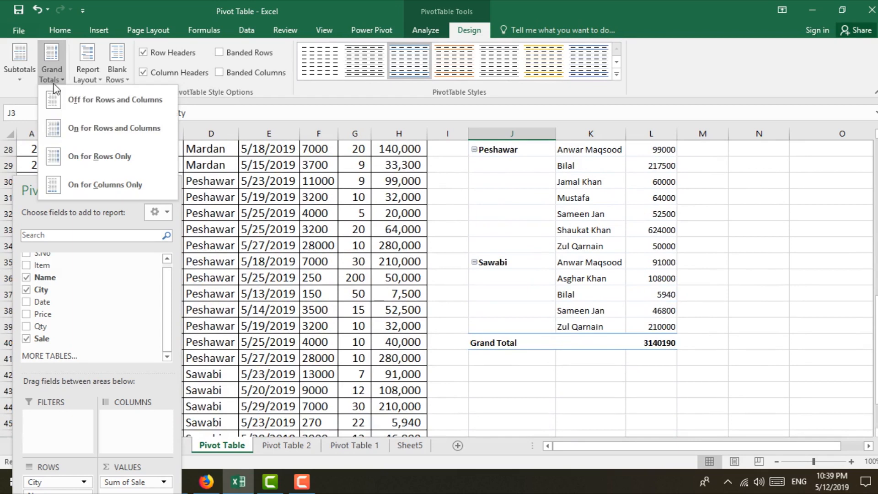
{"action": "left_click", "coordinate": [113, 110]}
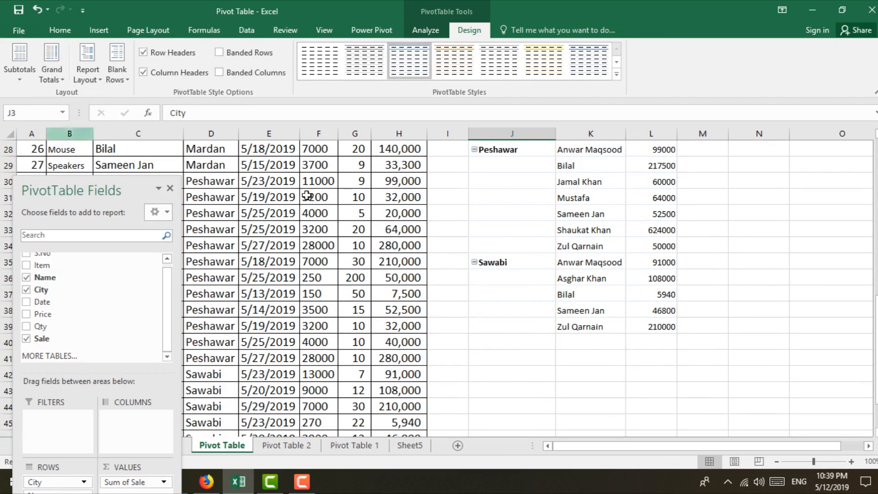
{"action": "left_click", "coordinate": [48, 81]}
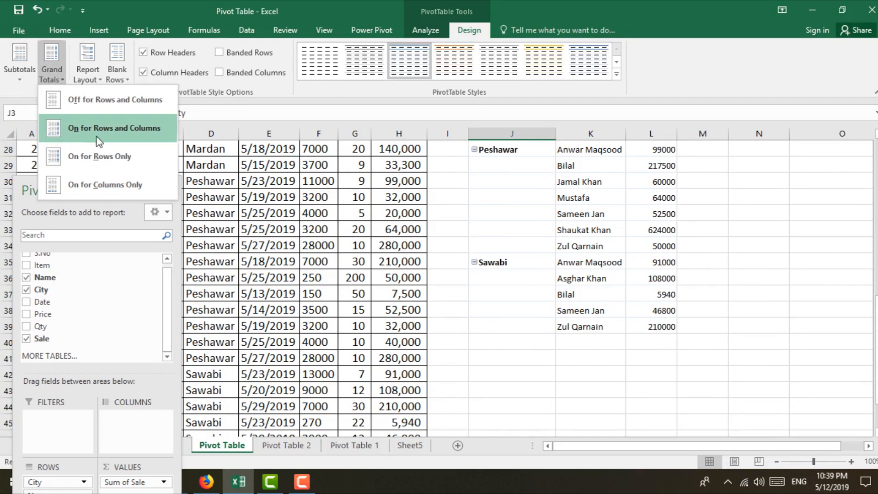
{"action": "left_click", "coordinate": [98, 142]}
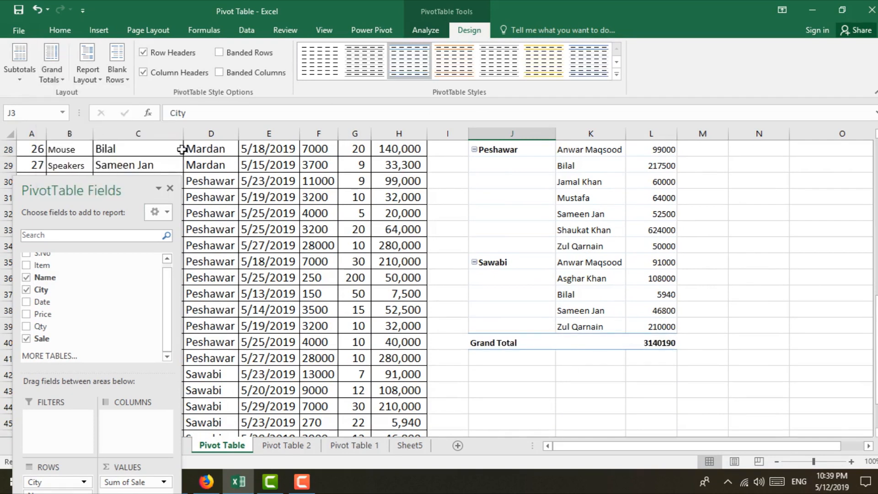
- Hide the PivotTable field list and bring up the PivotTable analysis tools
{"action": "left_click", "coordinate": [171, 188]}
{"action": "left_click", "coordinate": [471, 31]}
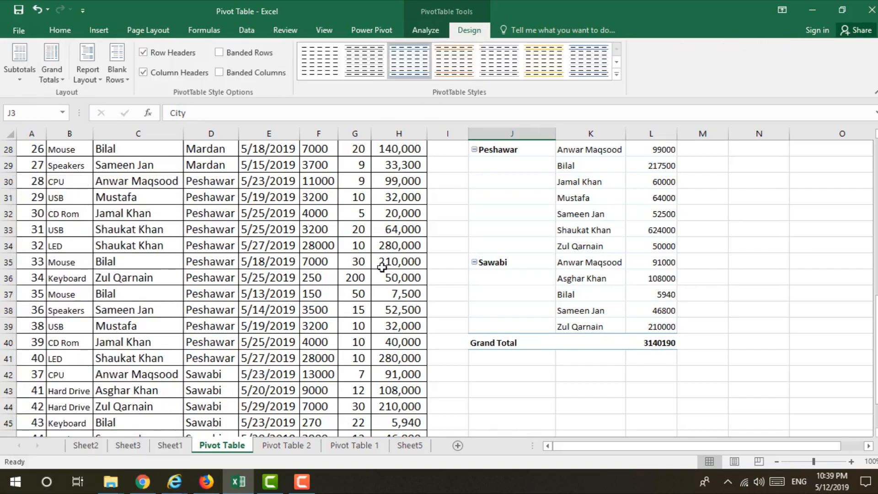
{"action": "scroll", "coordinate": [504, 234], "scroll_direction": "up", "scroll_amount": 9}
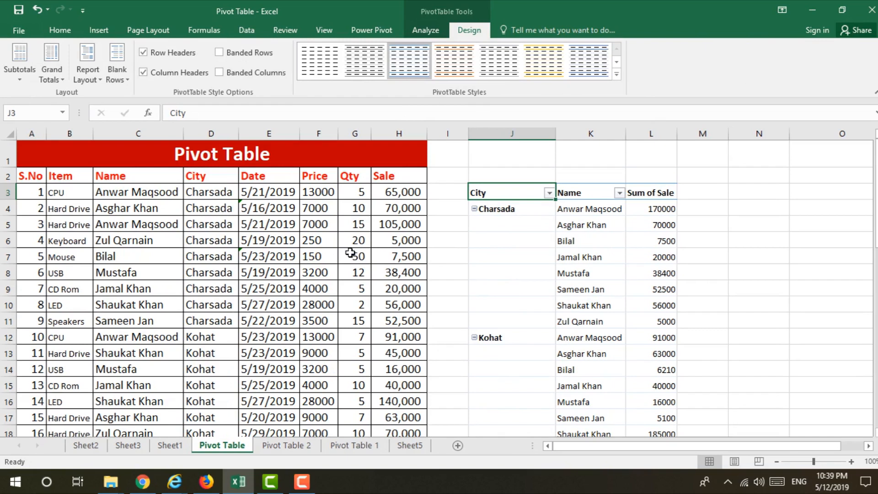
{"action": "left_click", "coordinate": [438, 34]}
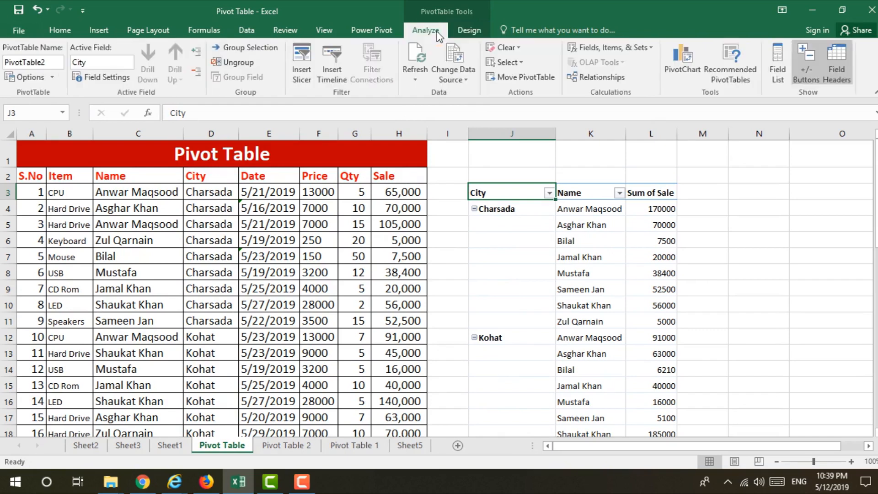